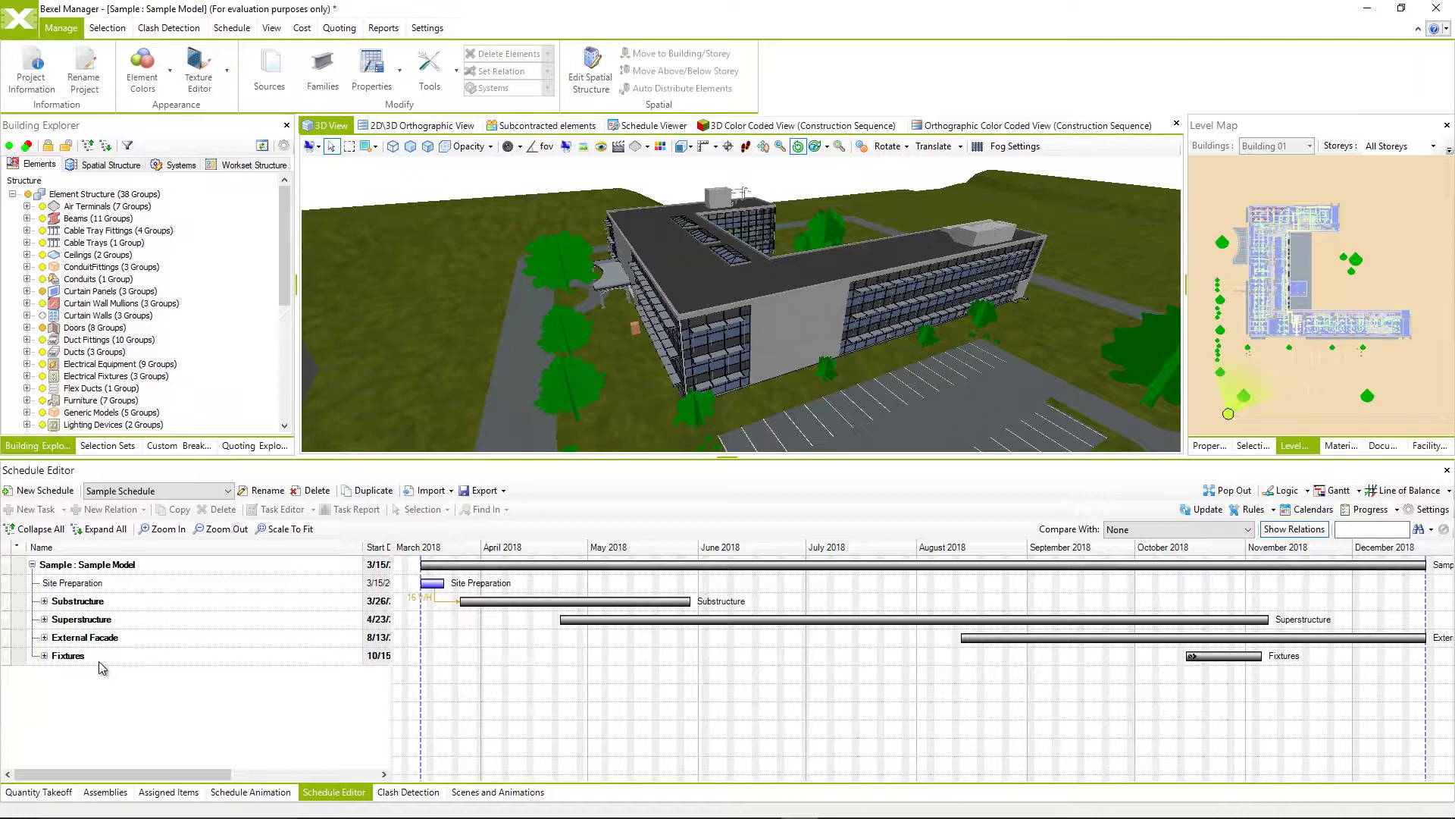
# - Create a new schedule named 'Test' and select its Sample : Sample Model root row
pyautogui.click(47, 492)
pyautogui.write('Test')
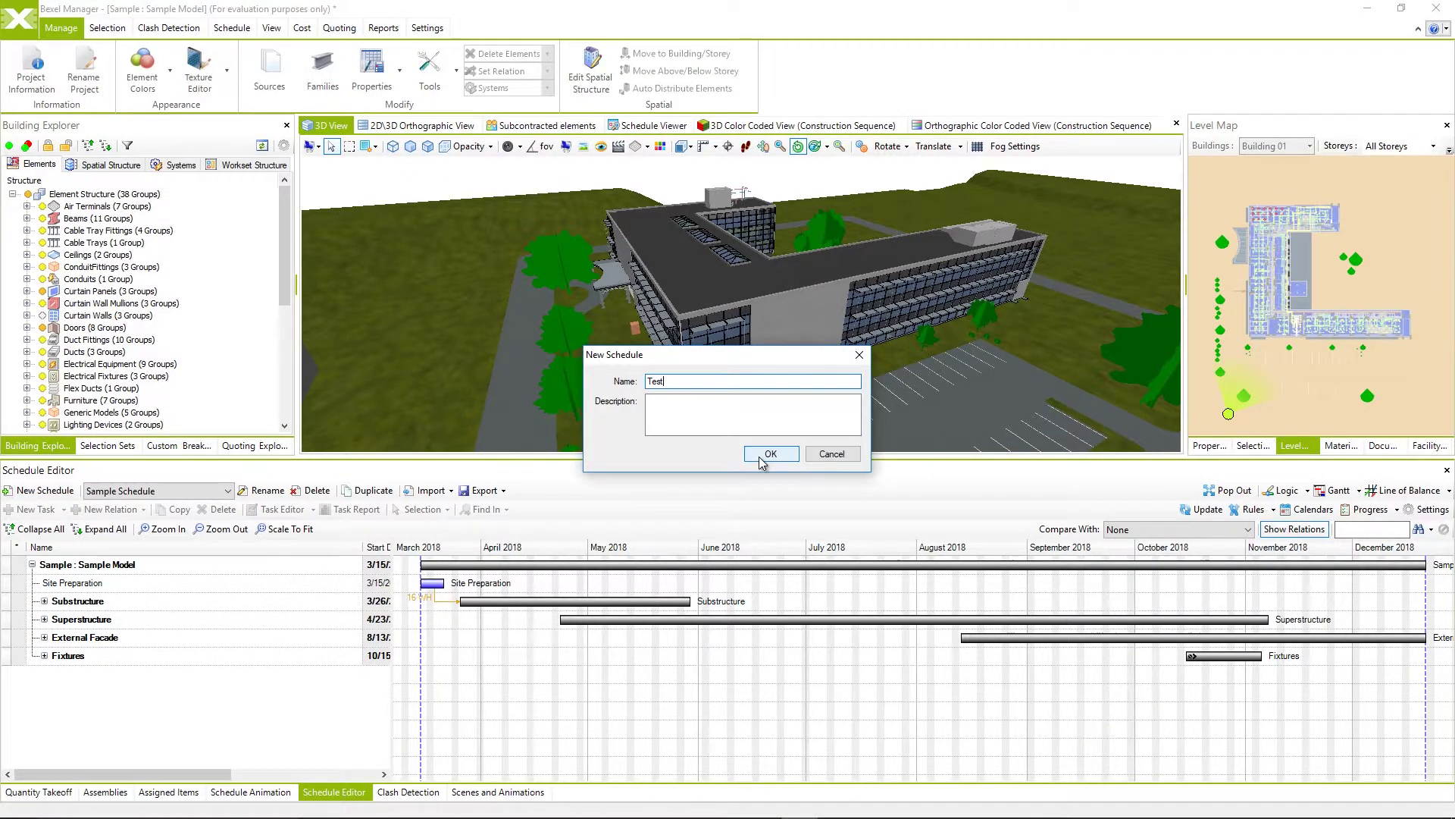
pyautogui.click(759, 455)
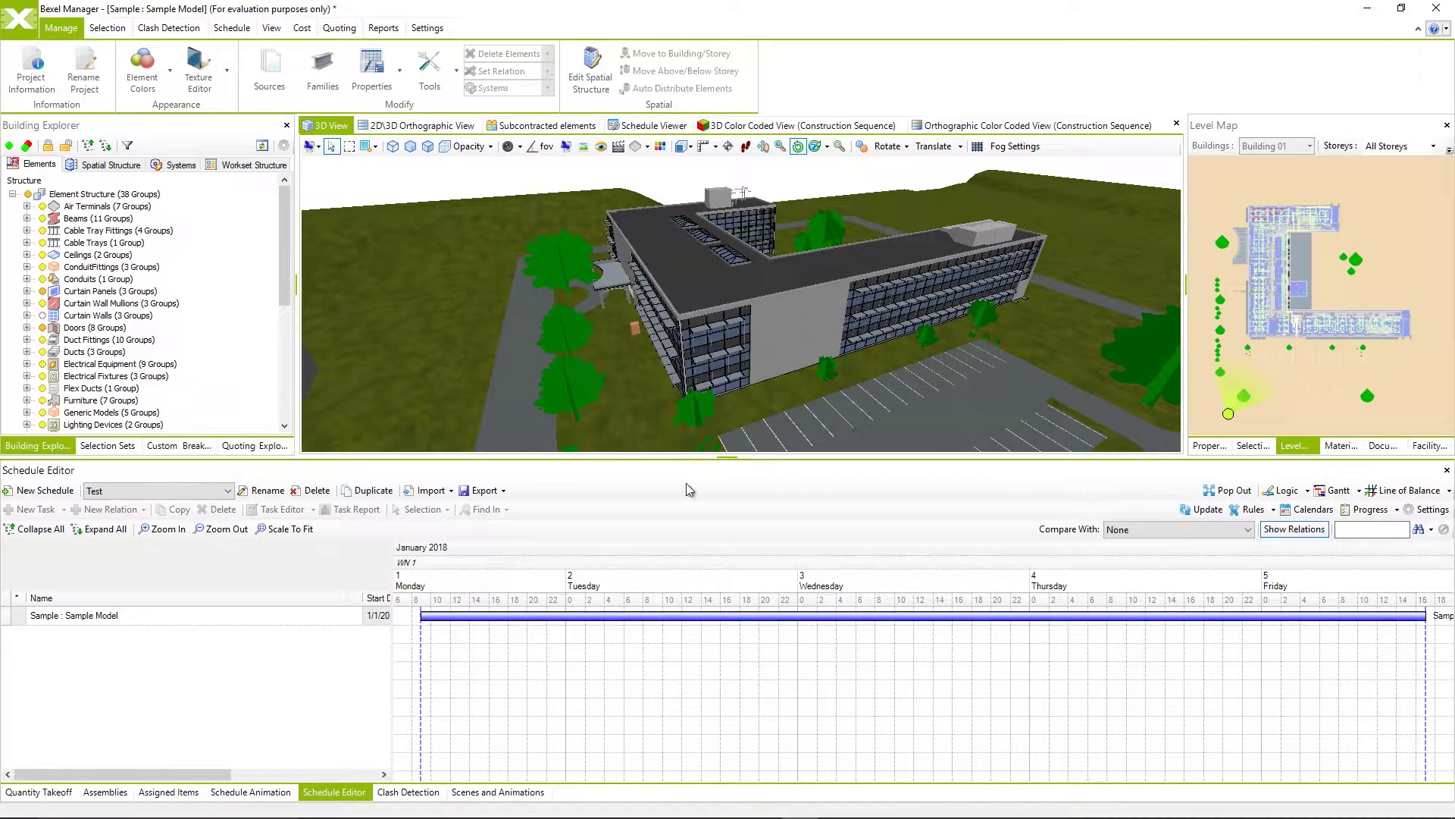
pyautogui.click(134, 617)
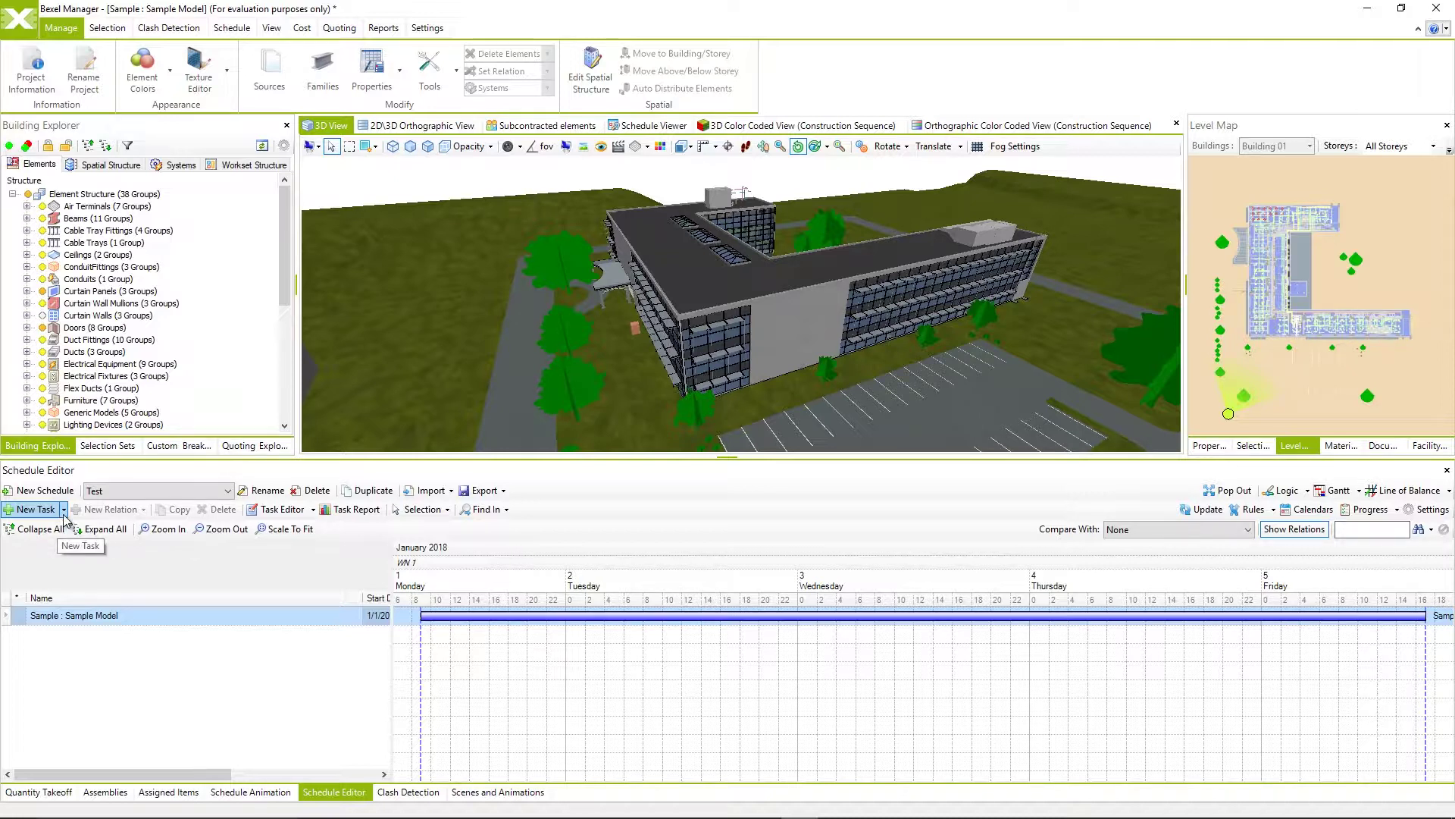
pyautogui.click(65, 511)
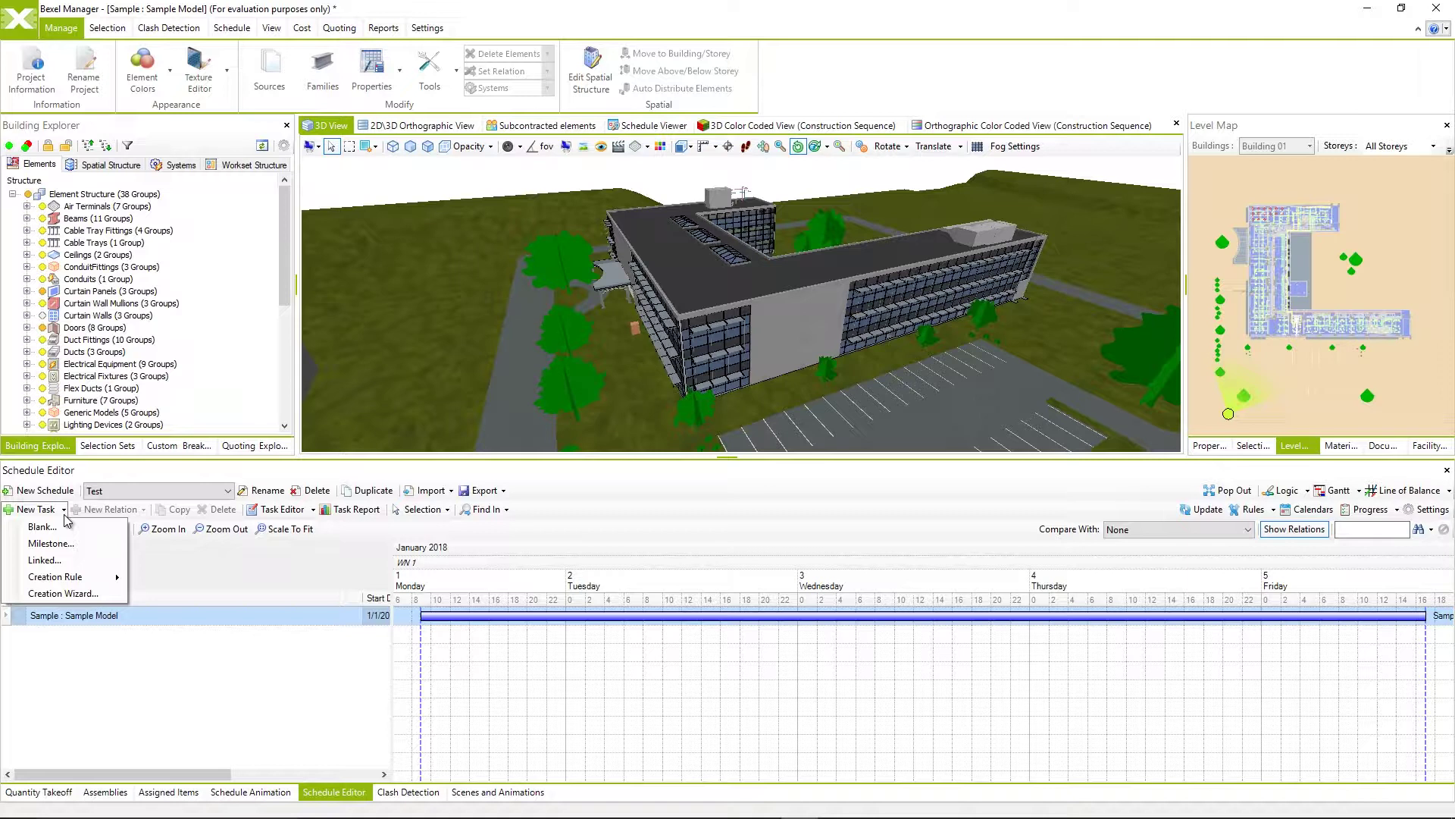
pyautogui.click(60, 666)
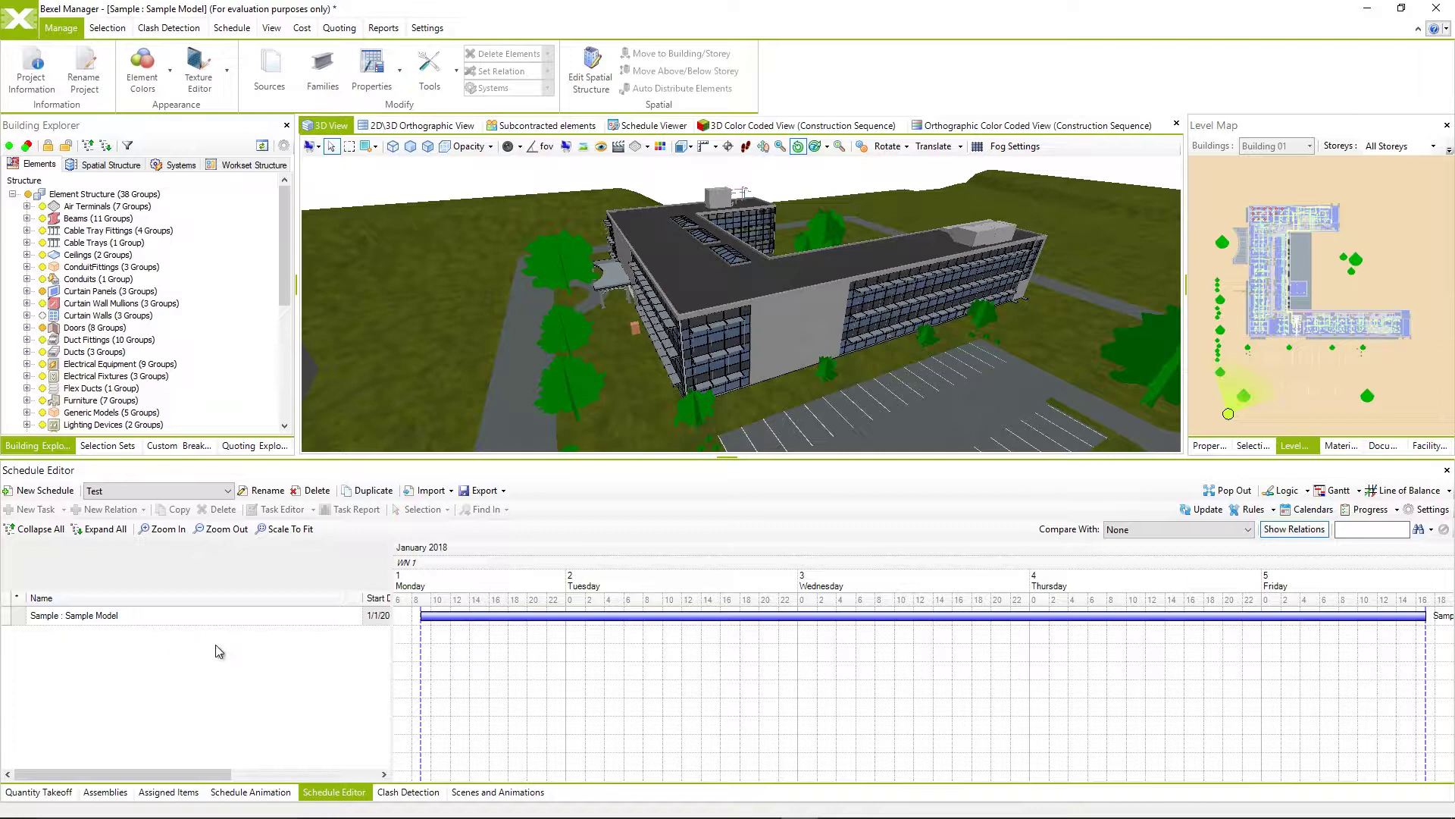
# - Add a task named 'Phase 1' under the Sample : Sample Model root
pyautogui.click(572, 624)
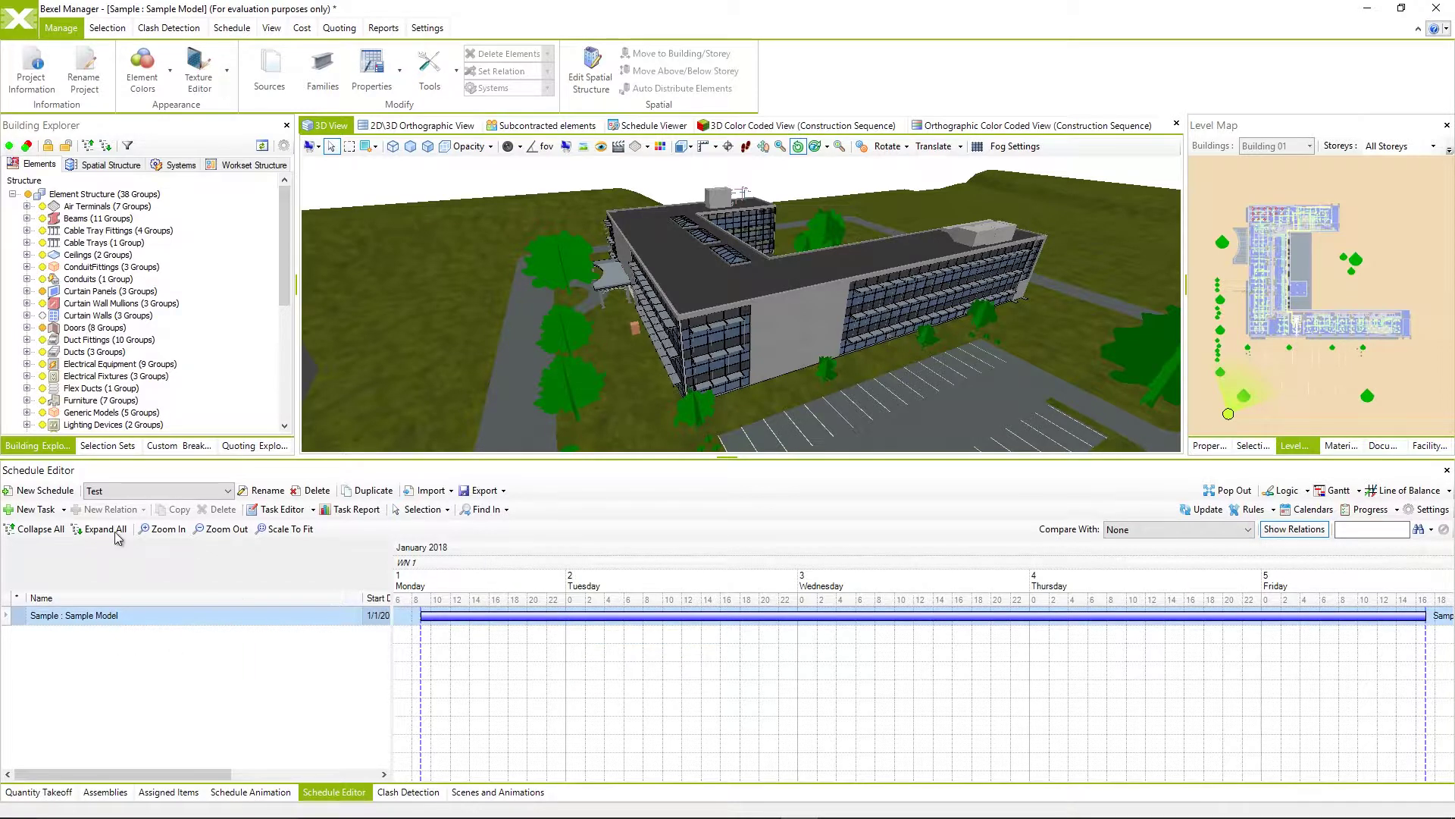
pyautogui.click(45, 514)
pyautogui.write('Phase 1')
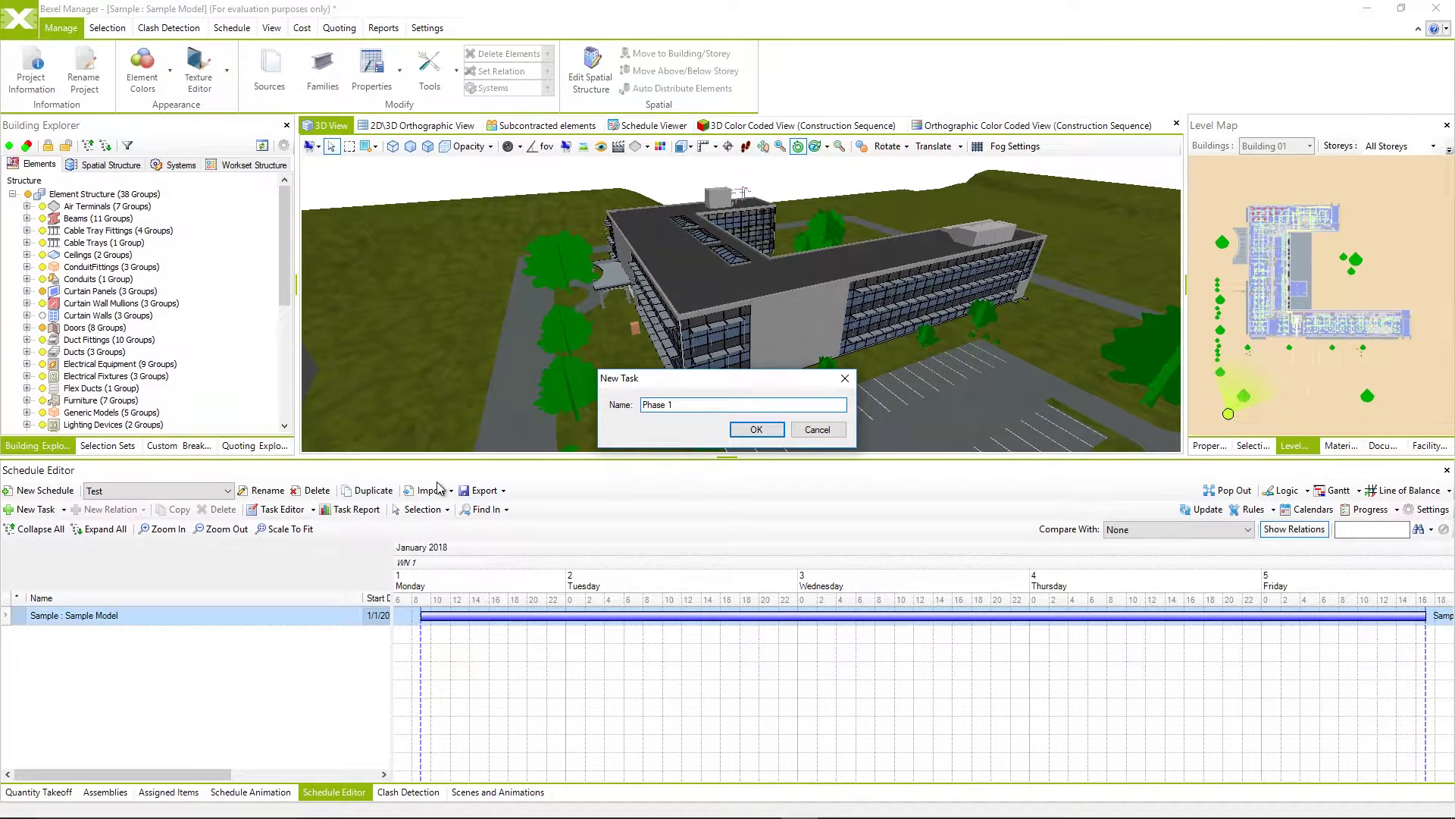
pyautogui.click(770, 429)
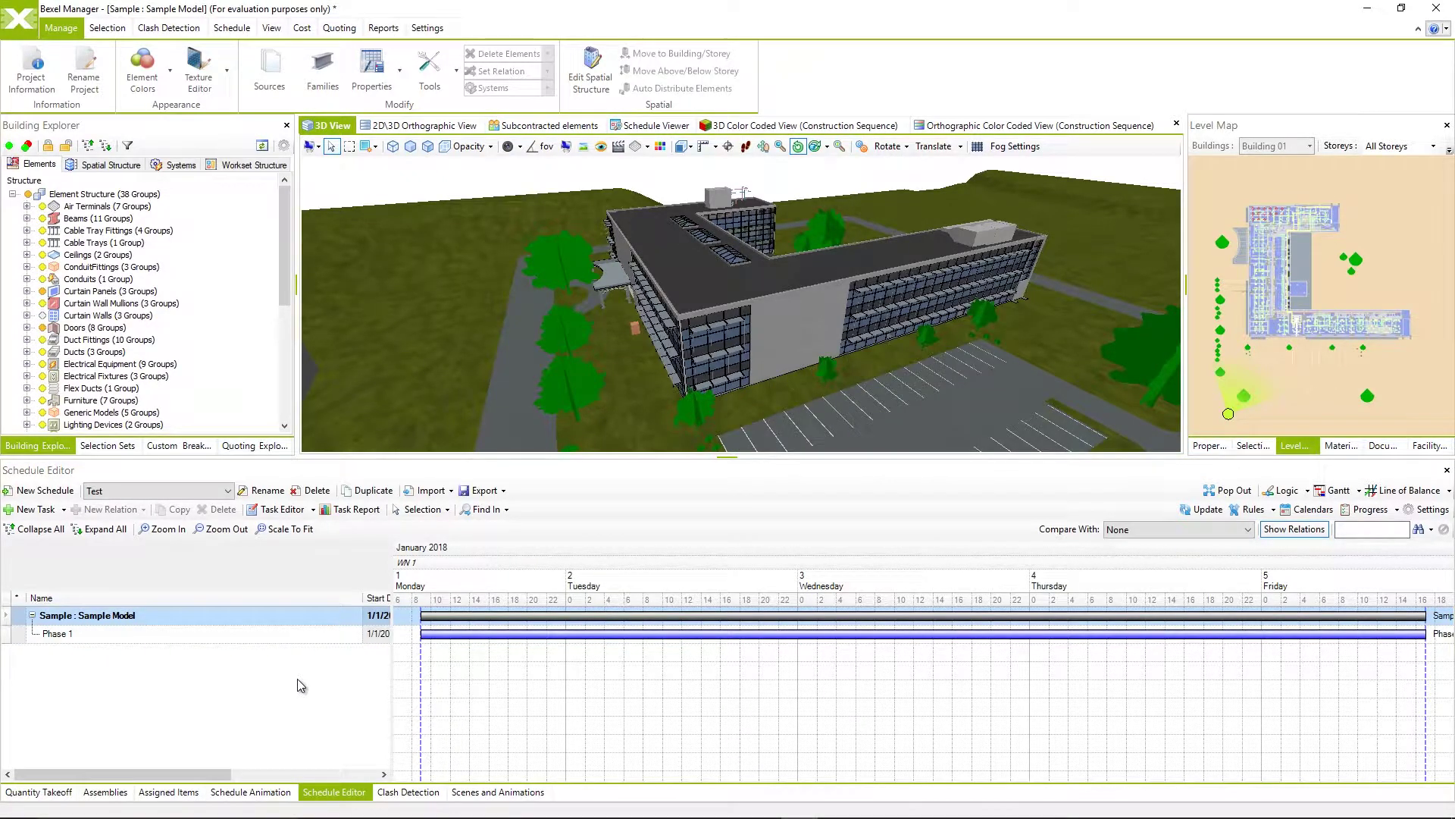
# - Start another new task from the task dropdown, then cancel it without adding
pyautogui.click(64, 509)
pyautogui.click(62, 523)
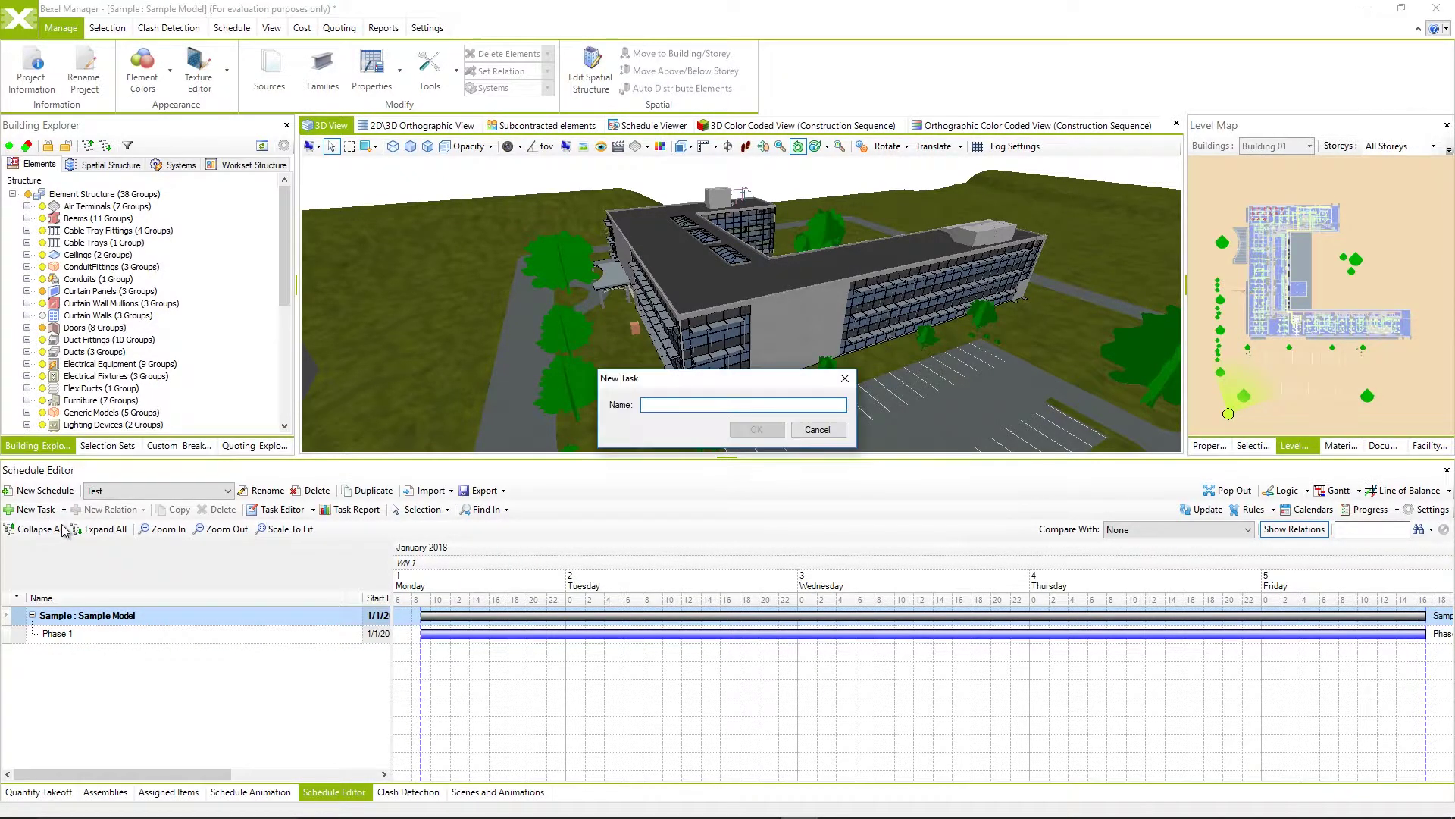
pyautogui.click(817, 429)
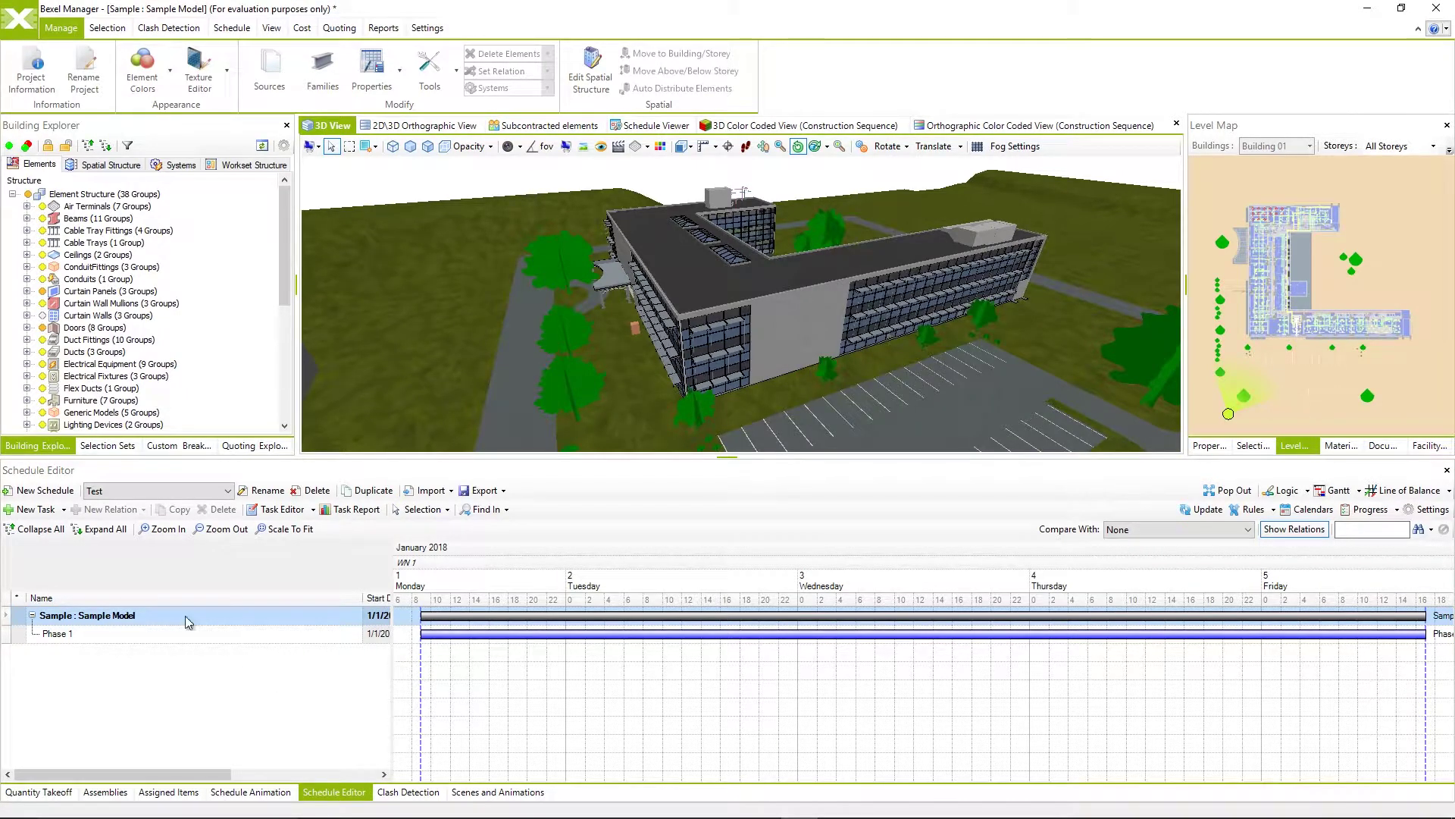
# - Create a milestone task named 'End of Phase 1'
pyautogui.click(64, 509)
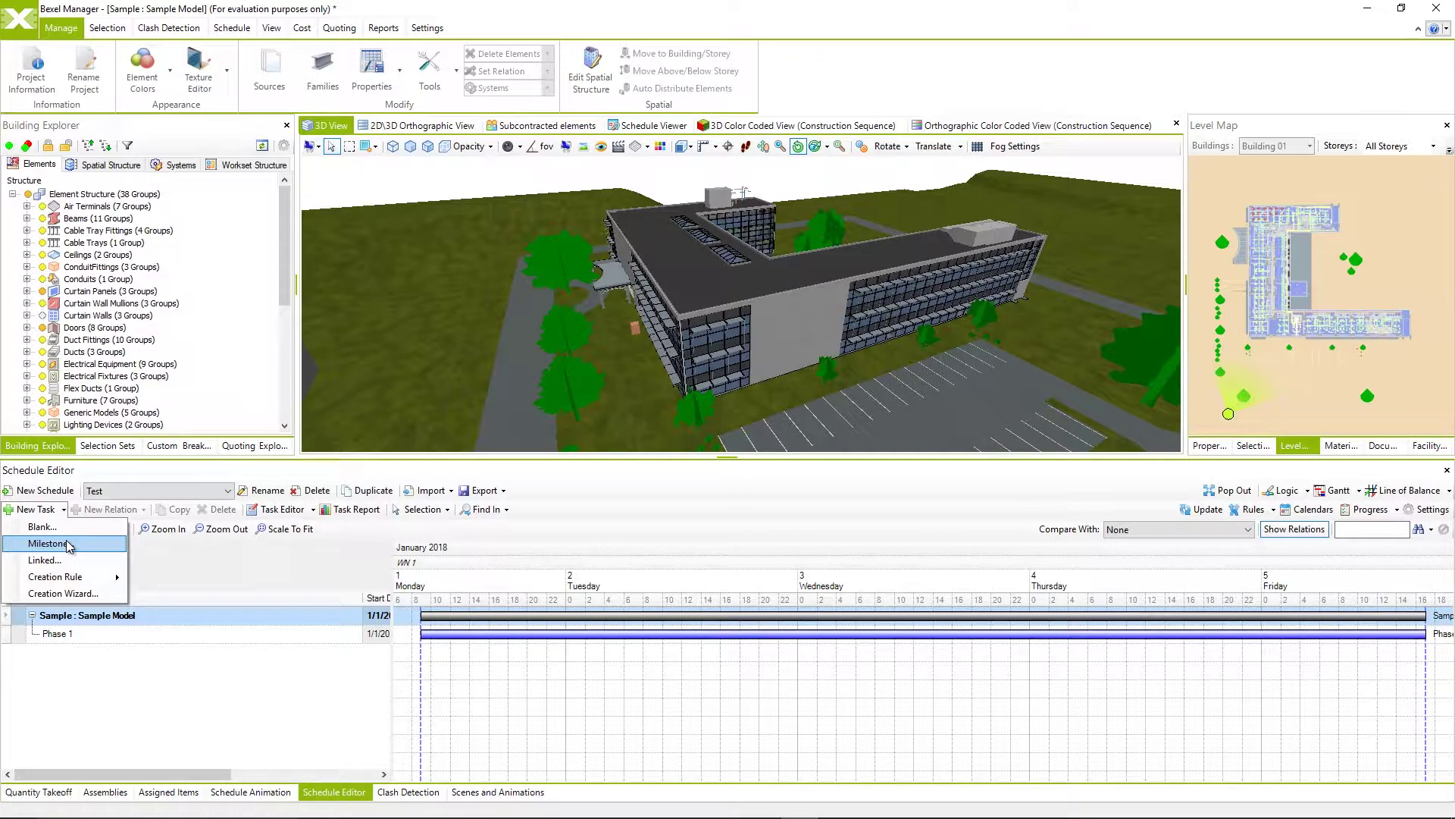
pyautogui.click(68, 544)
pyautogui.write('End of Phase 1')
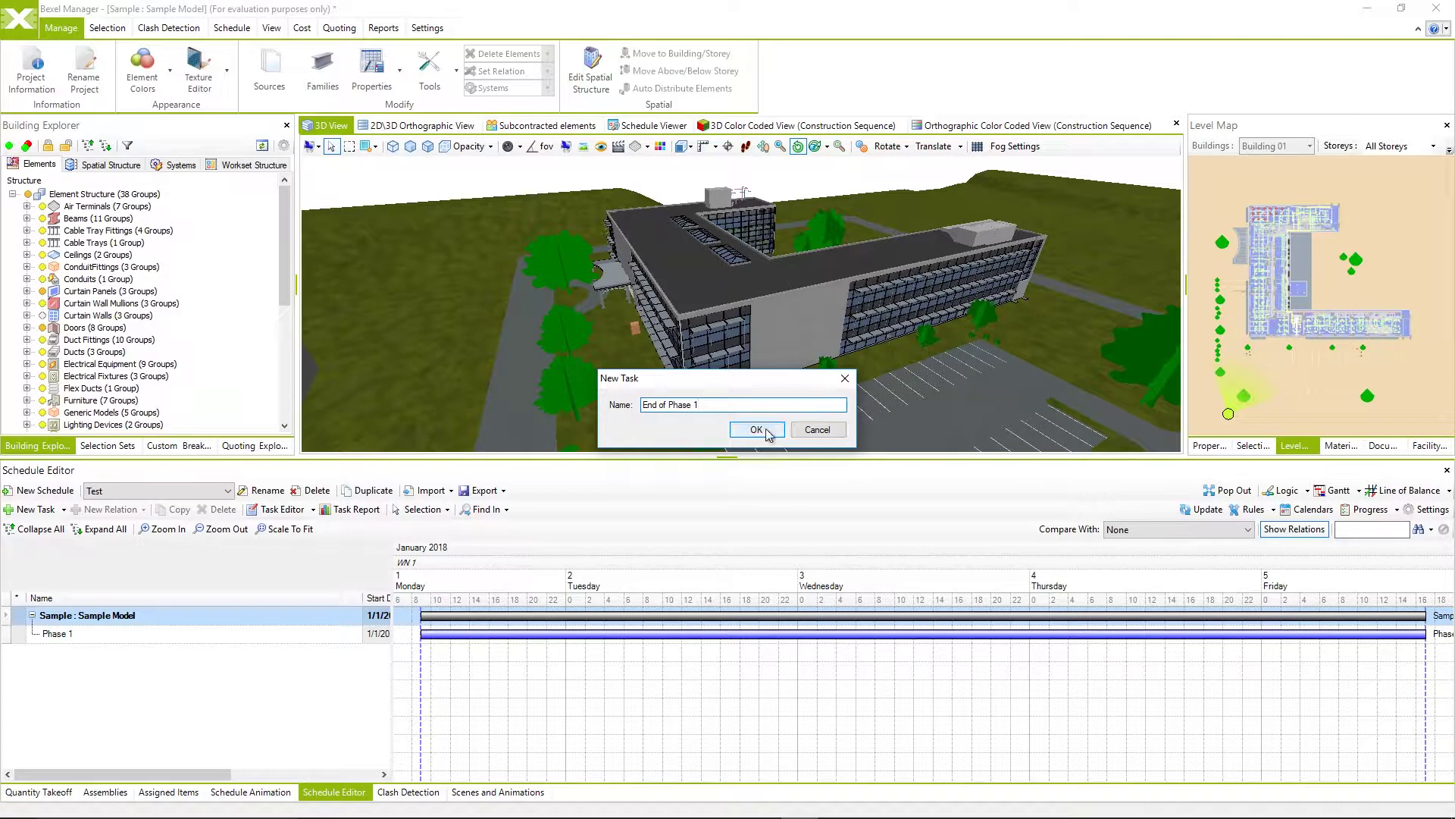
pyautogui.click(766, 429)
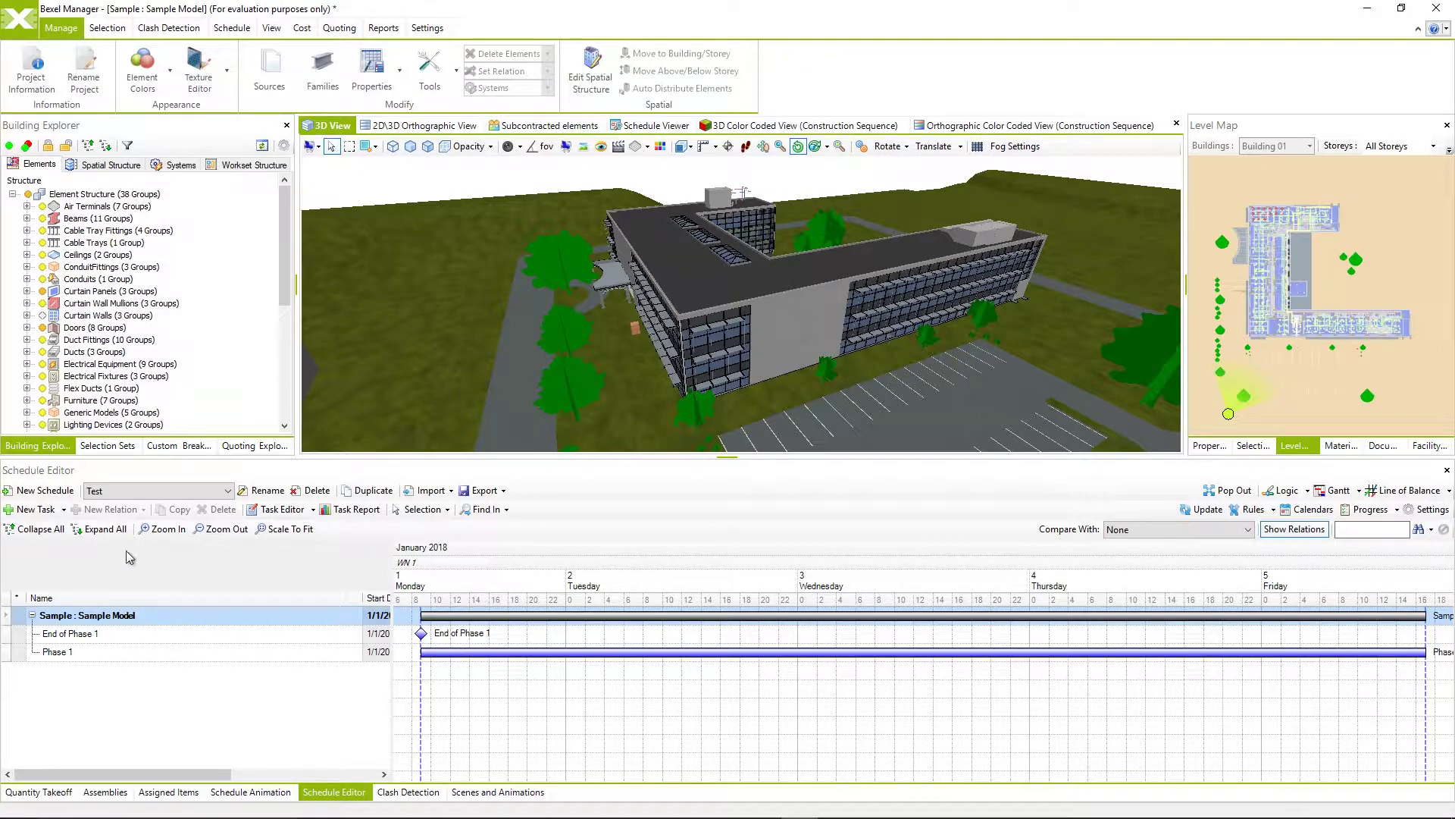
# - Start a new linked task and set its reference object type to Selection Sets
pyautogui.click(66, 513)
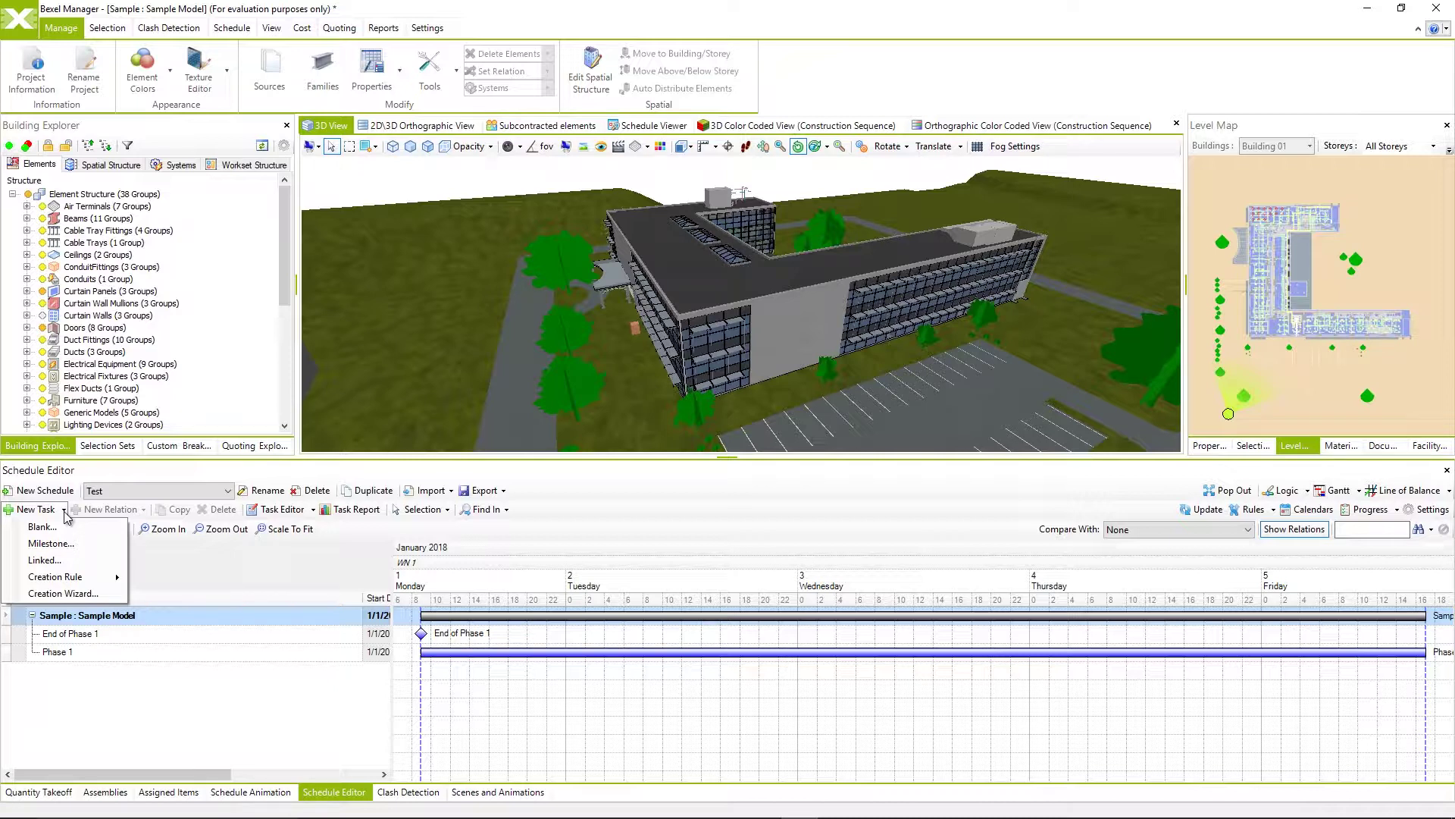
pyautogui.click(64, 562)
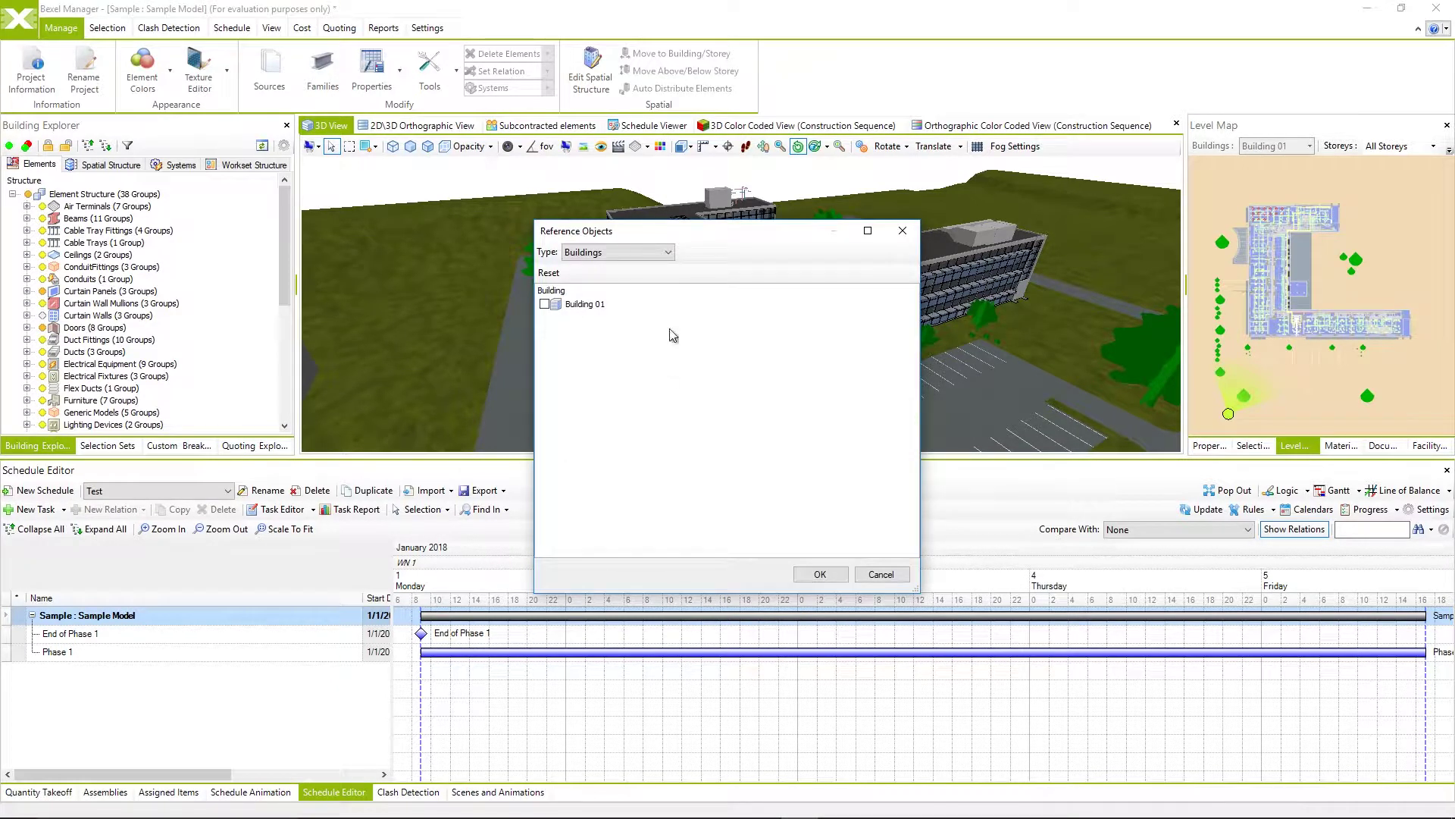
pyautogui.click(672, 252)
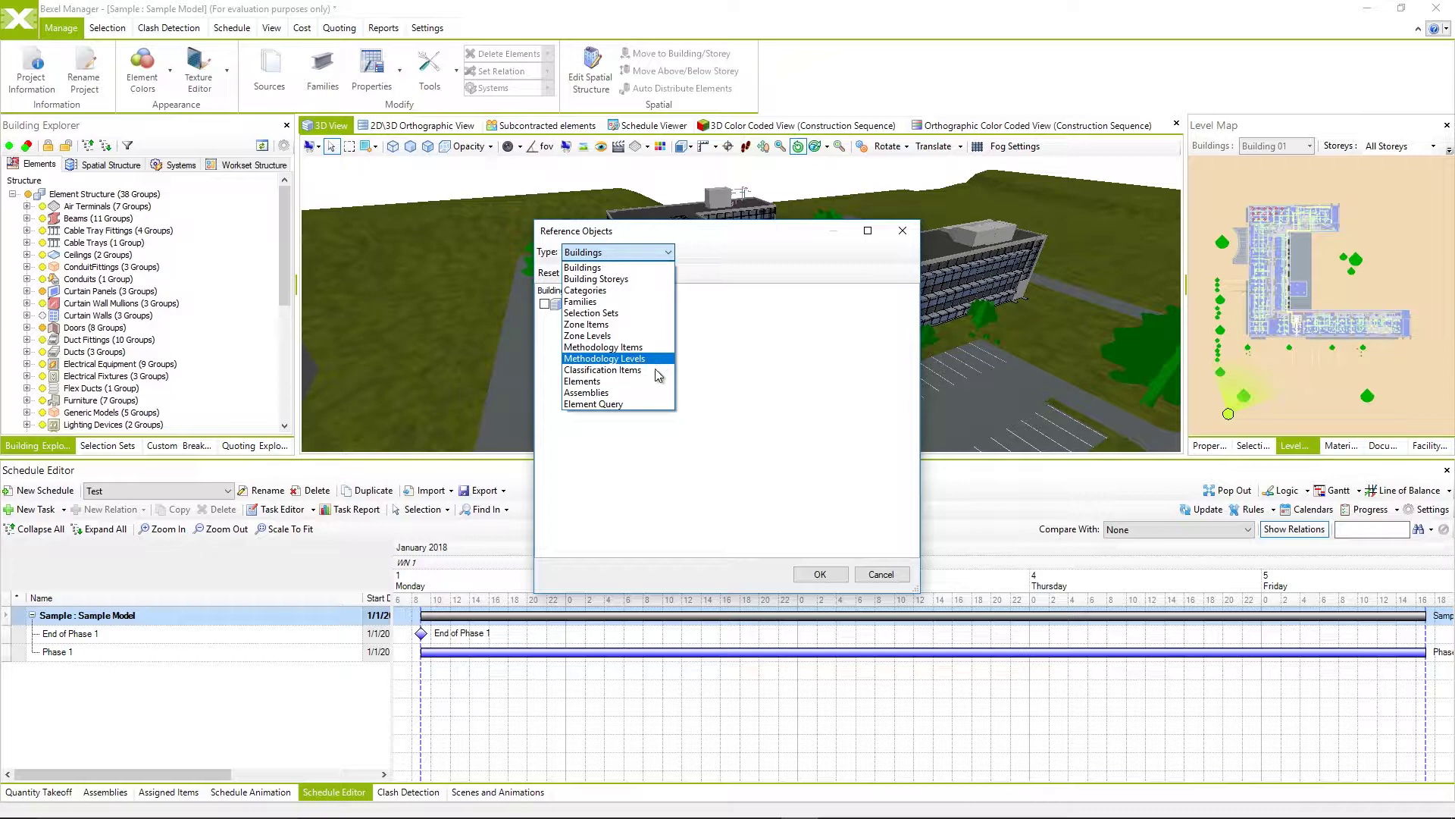
pyautogui.click(653, 429)
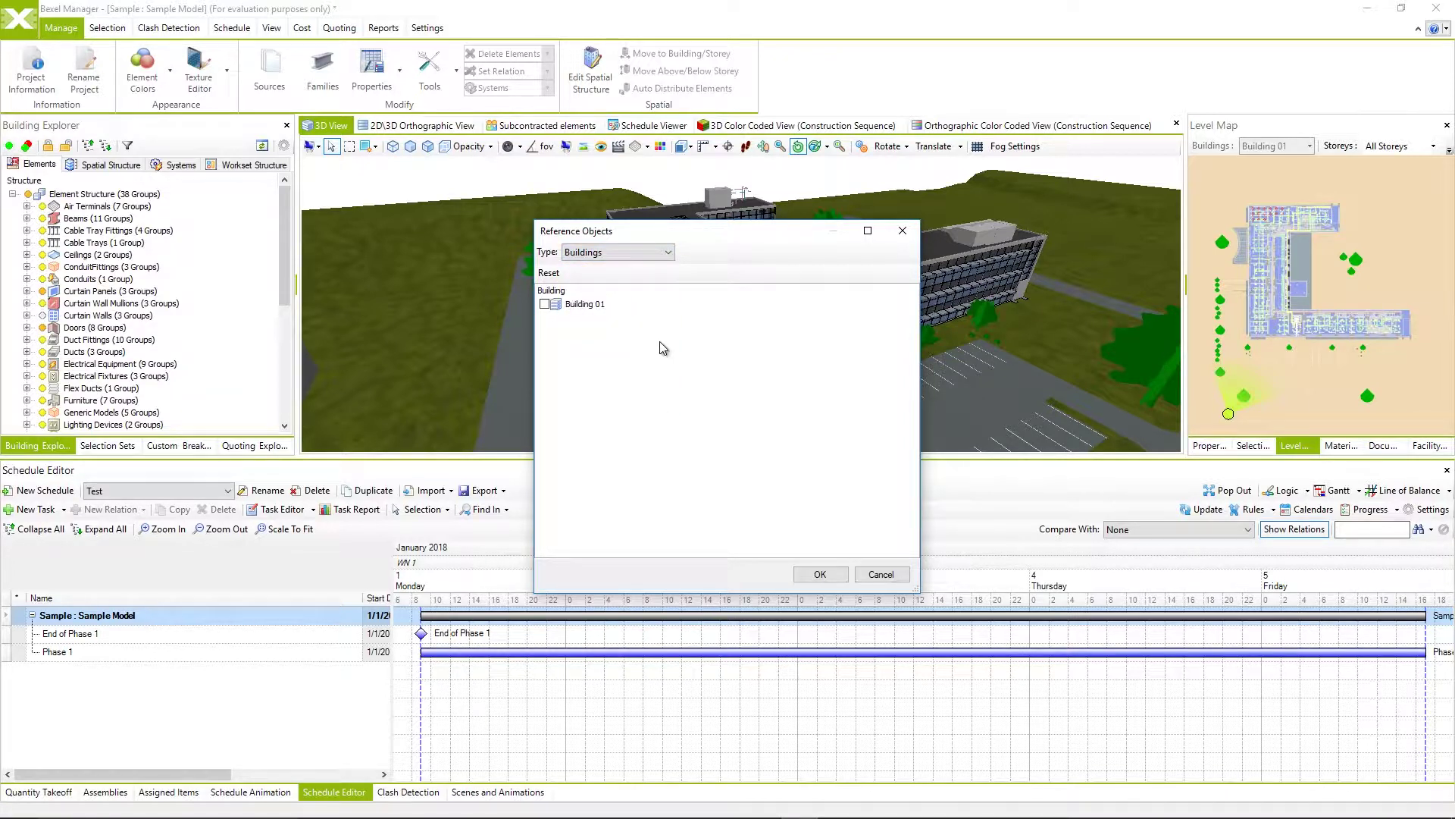
pyautogui.click(666, 253)
pyautogui.click(659, 315)
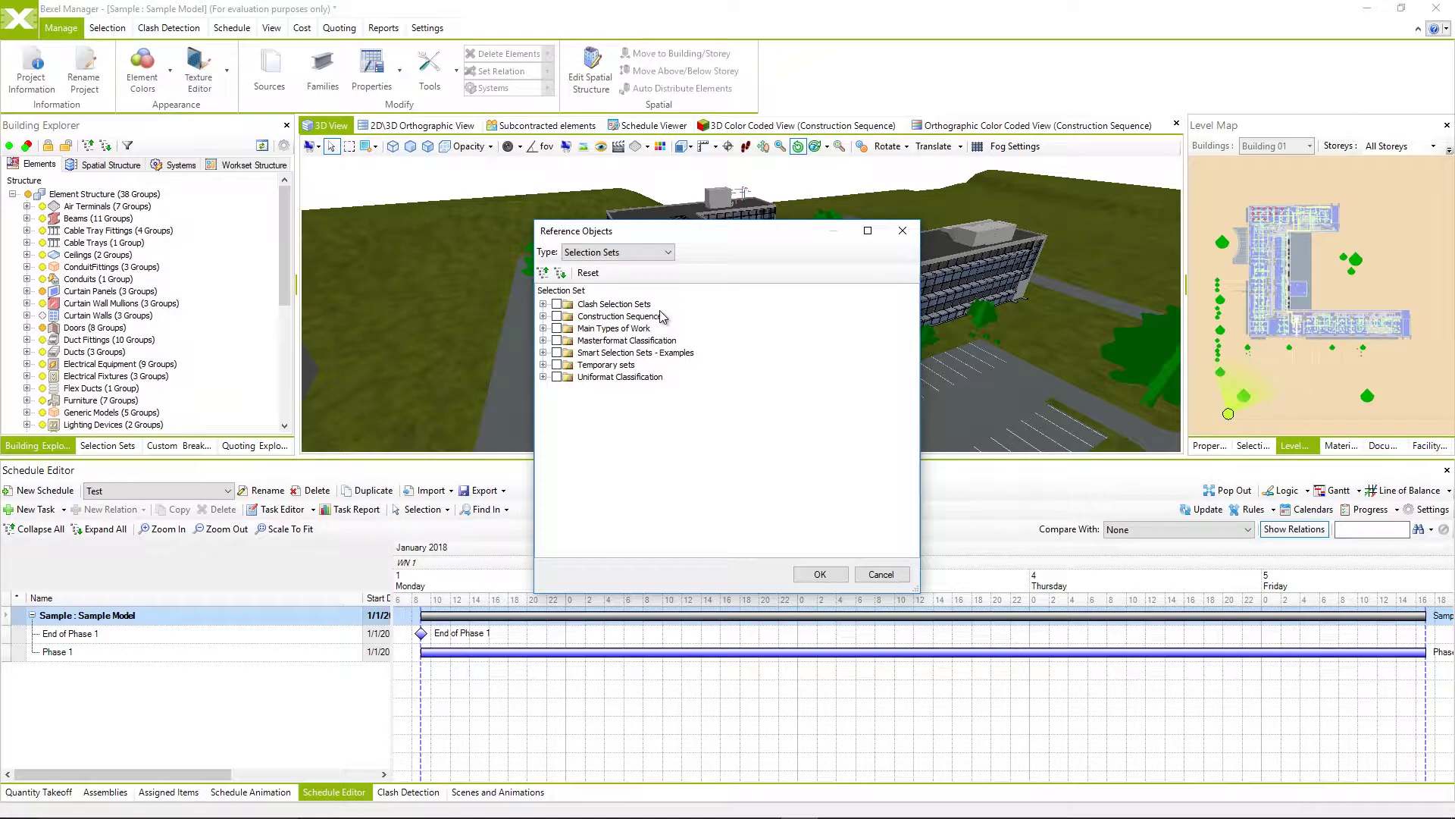
# - Expand all selection-set folders, browse through them, then collapse back to top-level folders
pyautogui.click(561, 278)
pyautogui.click(562, 278)
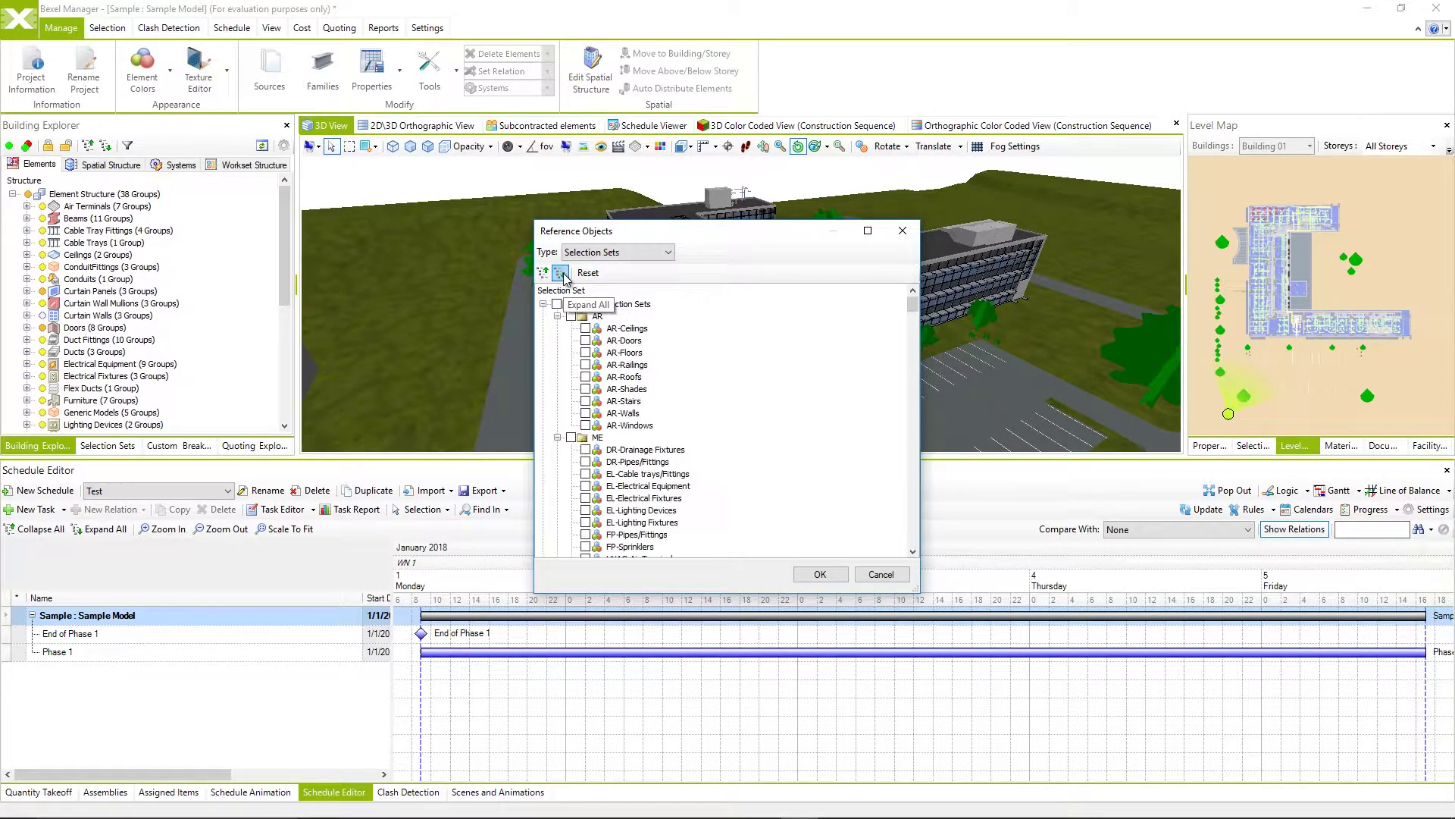
pyautogui.scroll(-2, 730, 342)
pyautogui.scroll(-3, 731, 342)
pyautogui.scroll(-2, 730, 342)
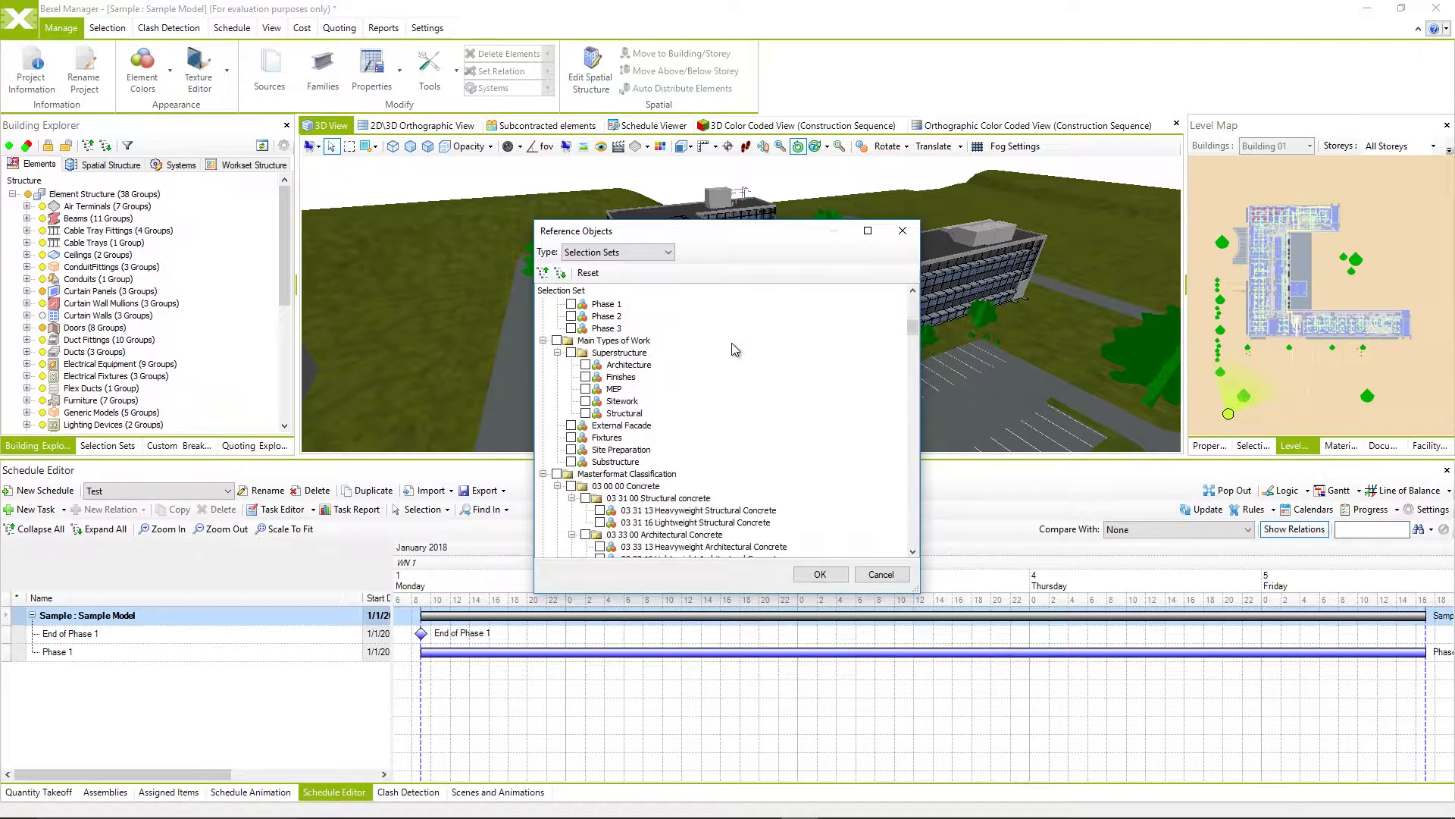
pyautogui.scroll(-2, 731, 342)
pyautogui.click(561, 274)
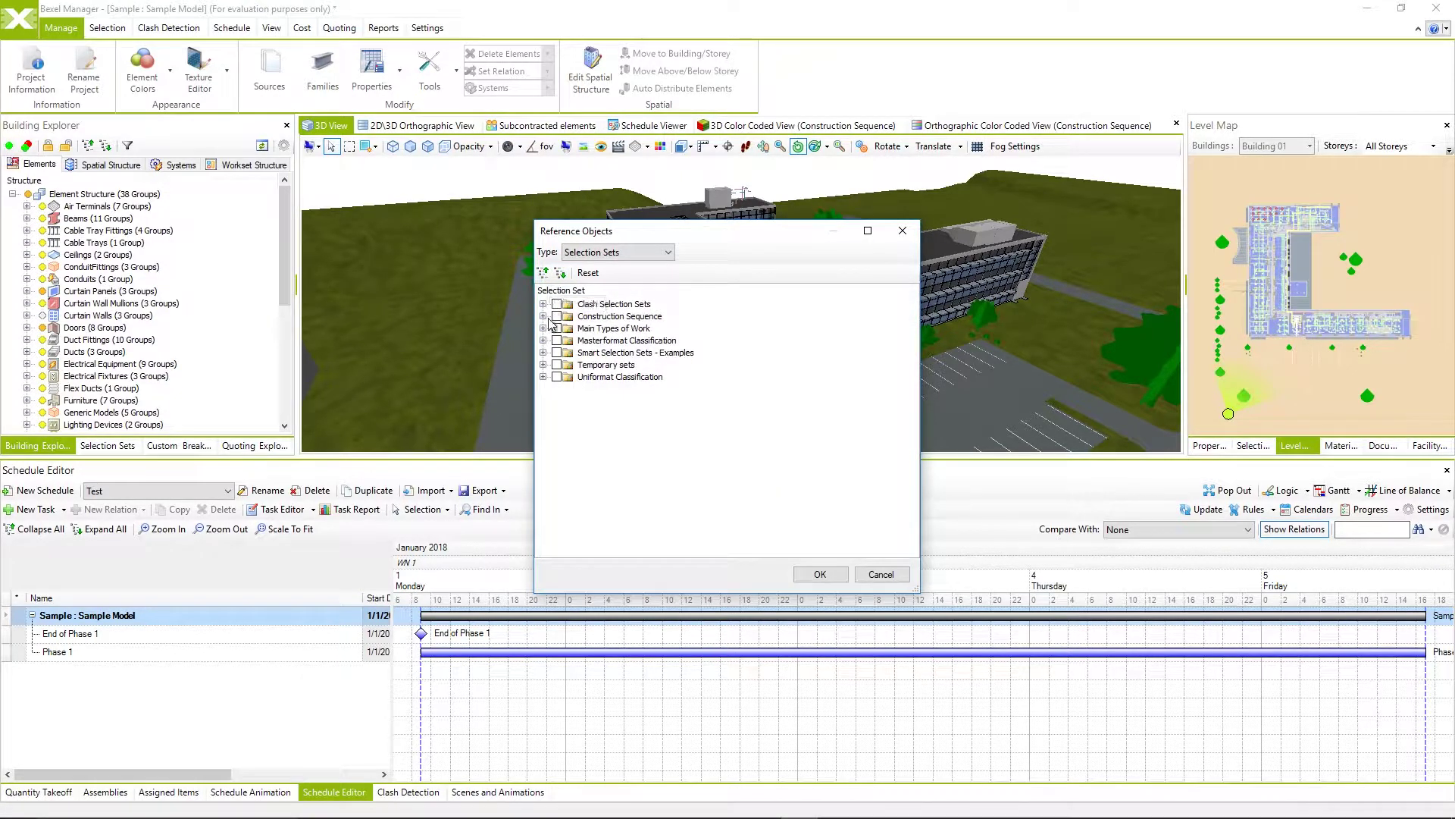
# - Add linked tasks for the Construction Sequence Phase 2 and Phase 3 selection sets
pyautogui.click(543, 317)
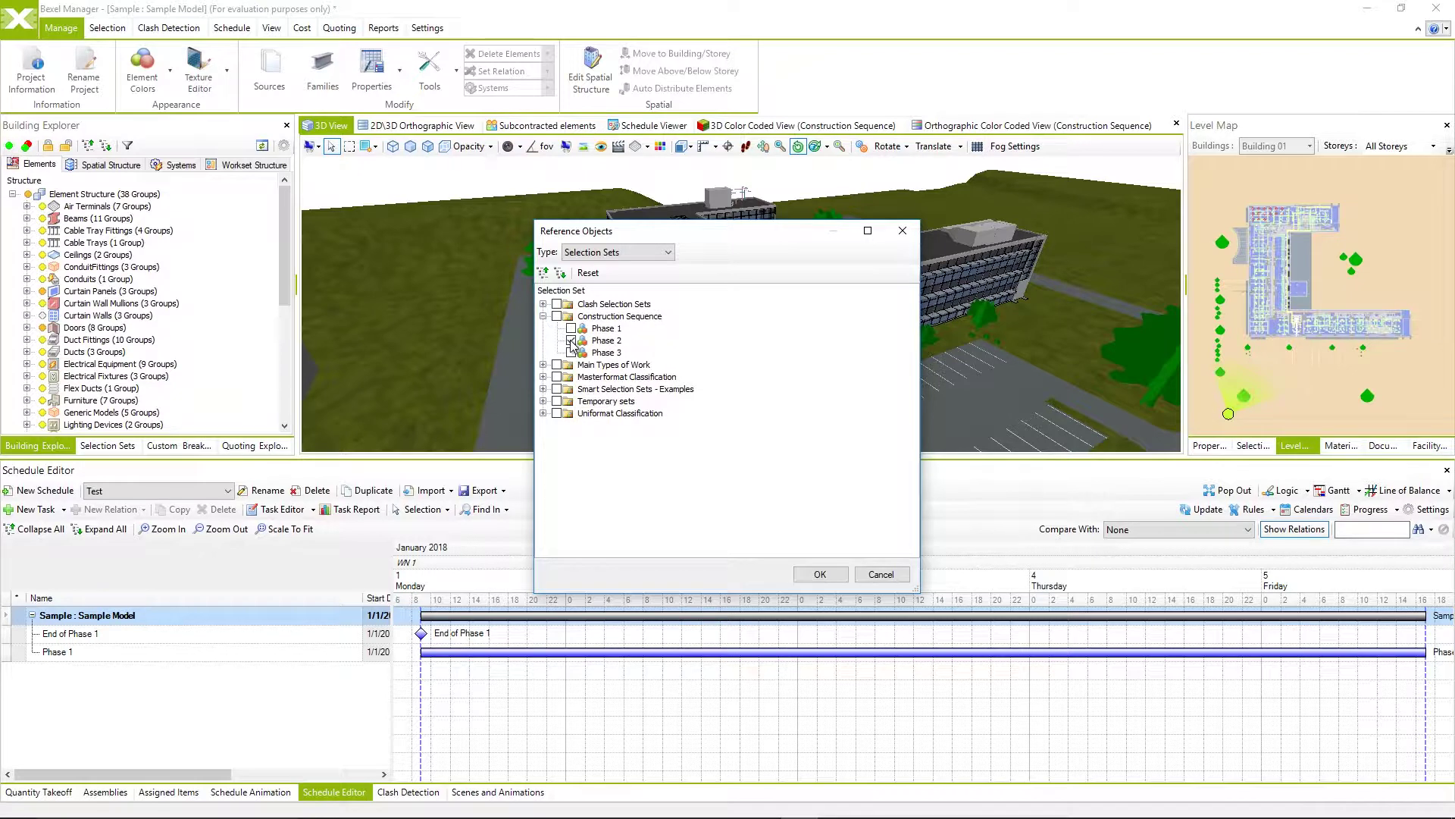
pyautogui.click(818, 575)
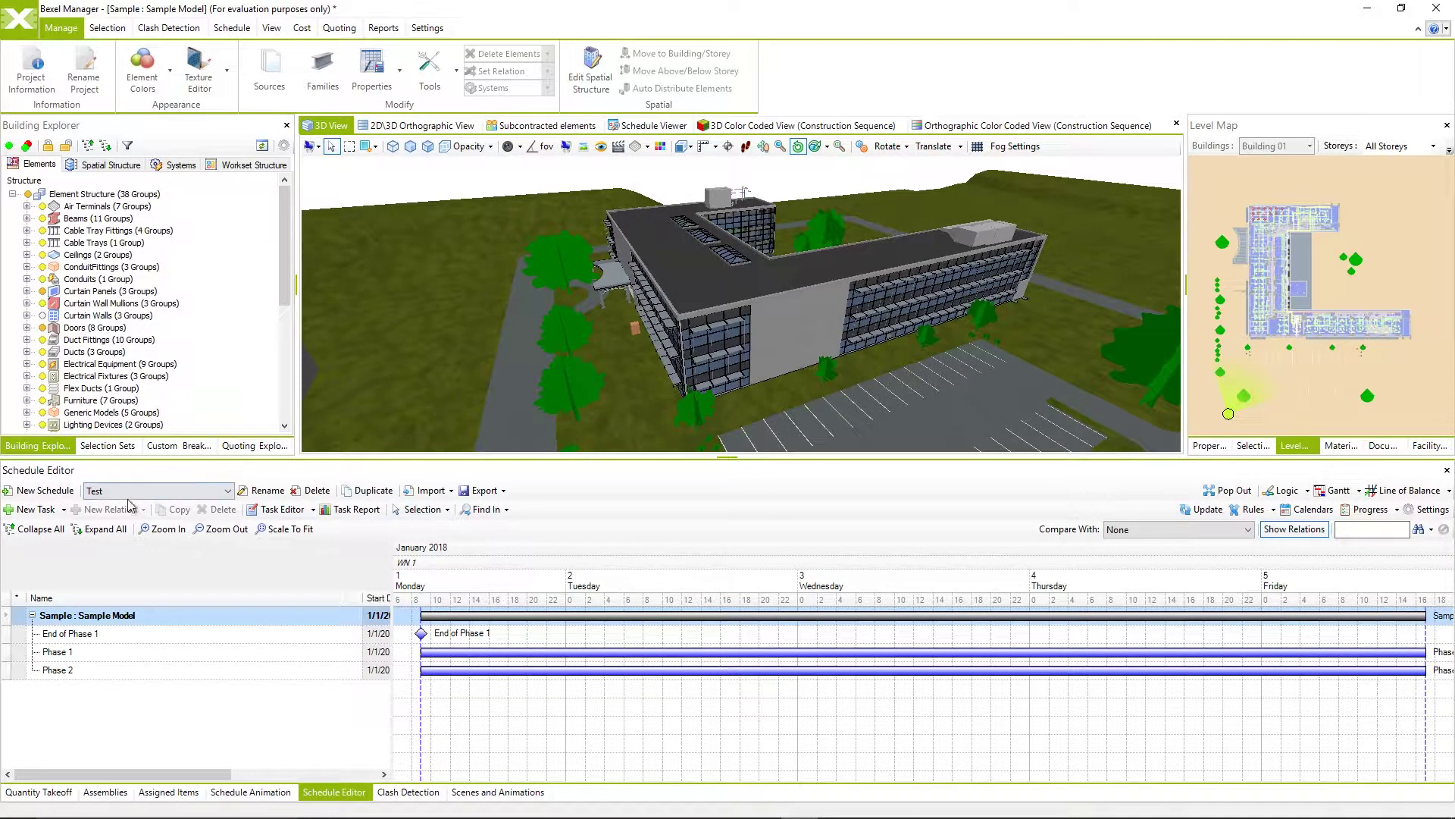
pyautogui.click(64, 509)
pyautogui.click(30, 558)
pyautogui.click(572, 353)
pyautogui.click(821, 575)
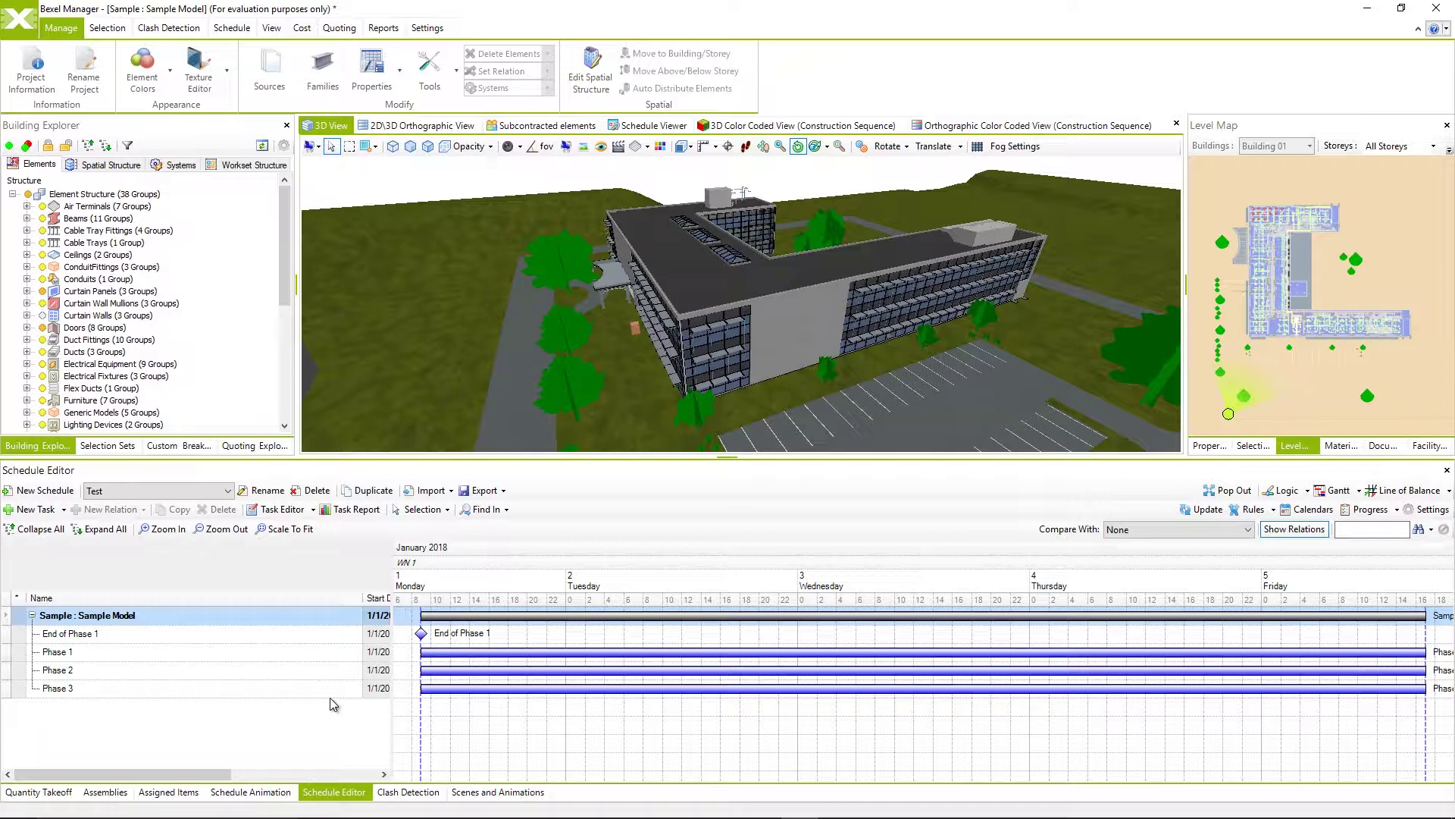
# - Under Phase 2, add linked subtasks for all five Building 01 storeys via Building Storeys type
pyautogui.click(286, 671)
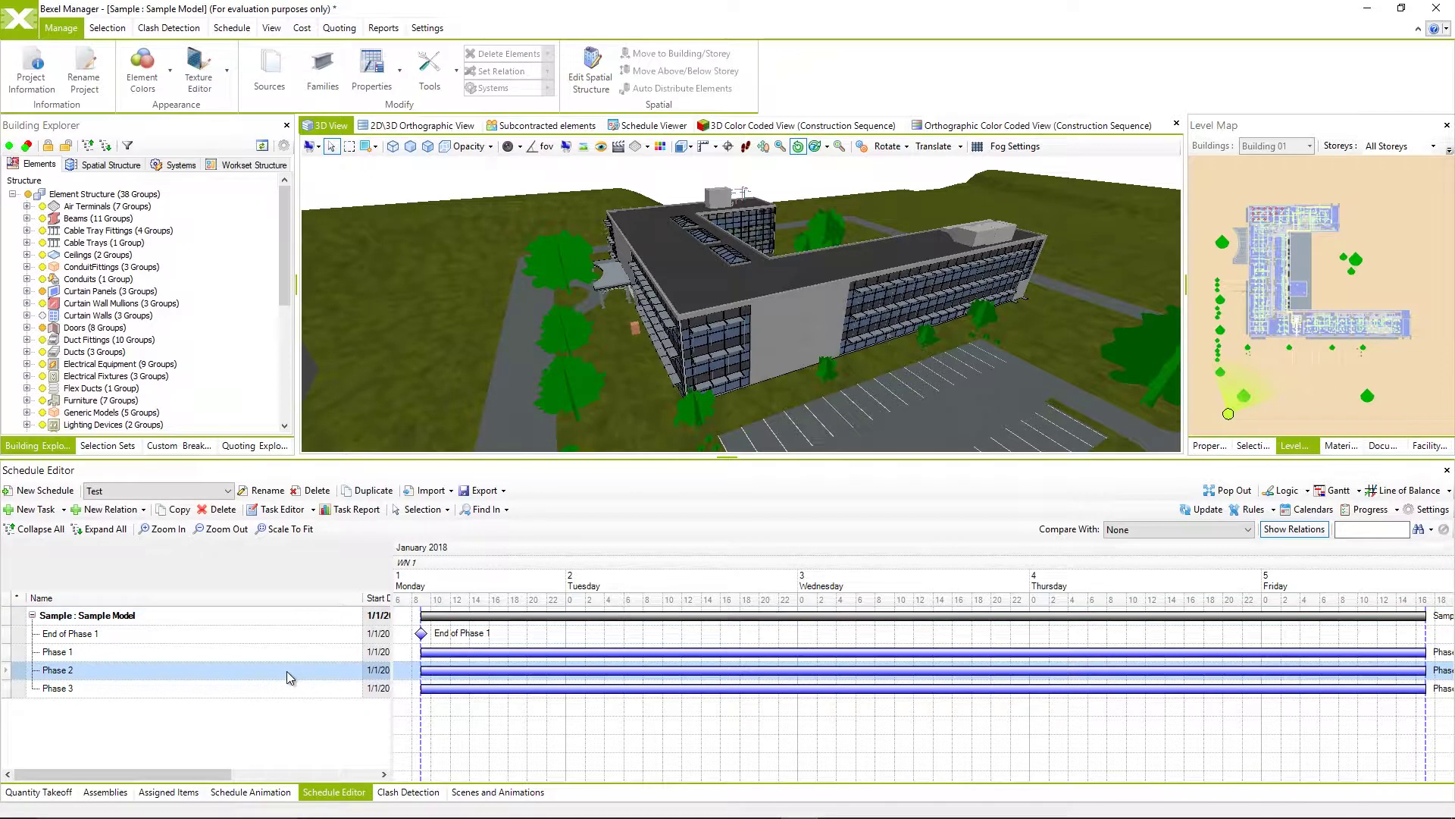
pyautogui.click(64, 509)
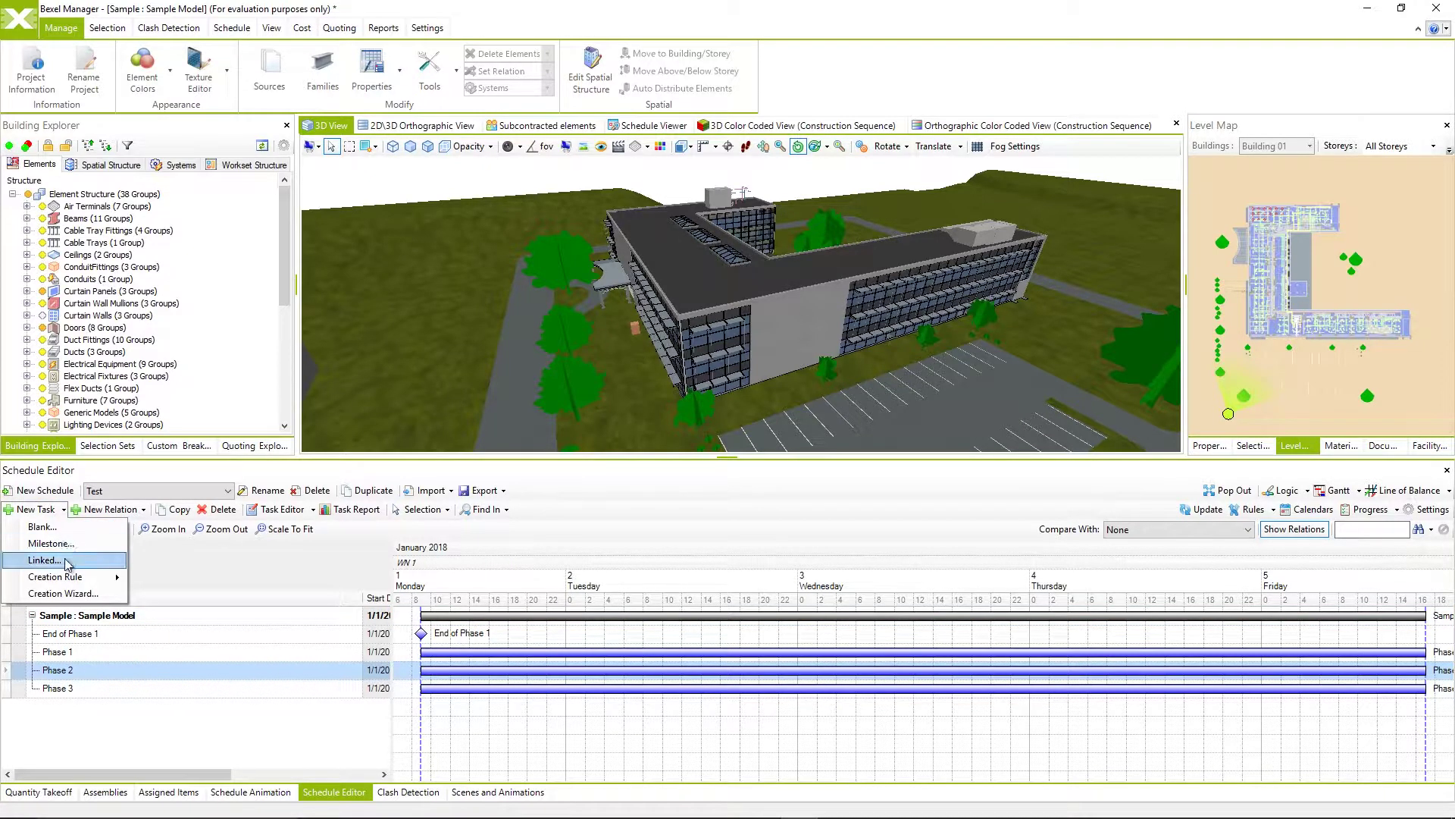
pyautogui.click(67, 561)
pyautogui.click(669, 252)
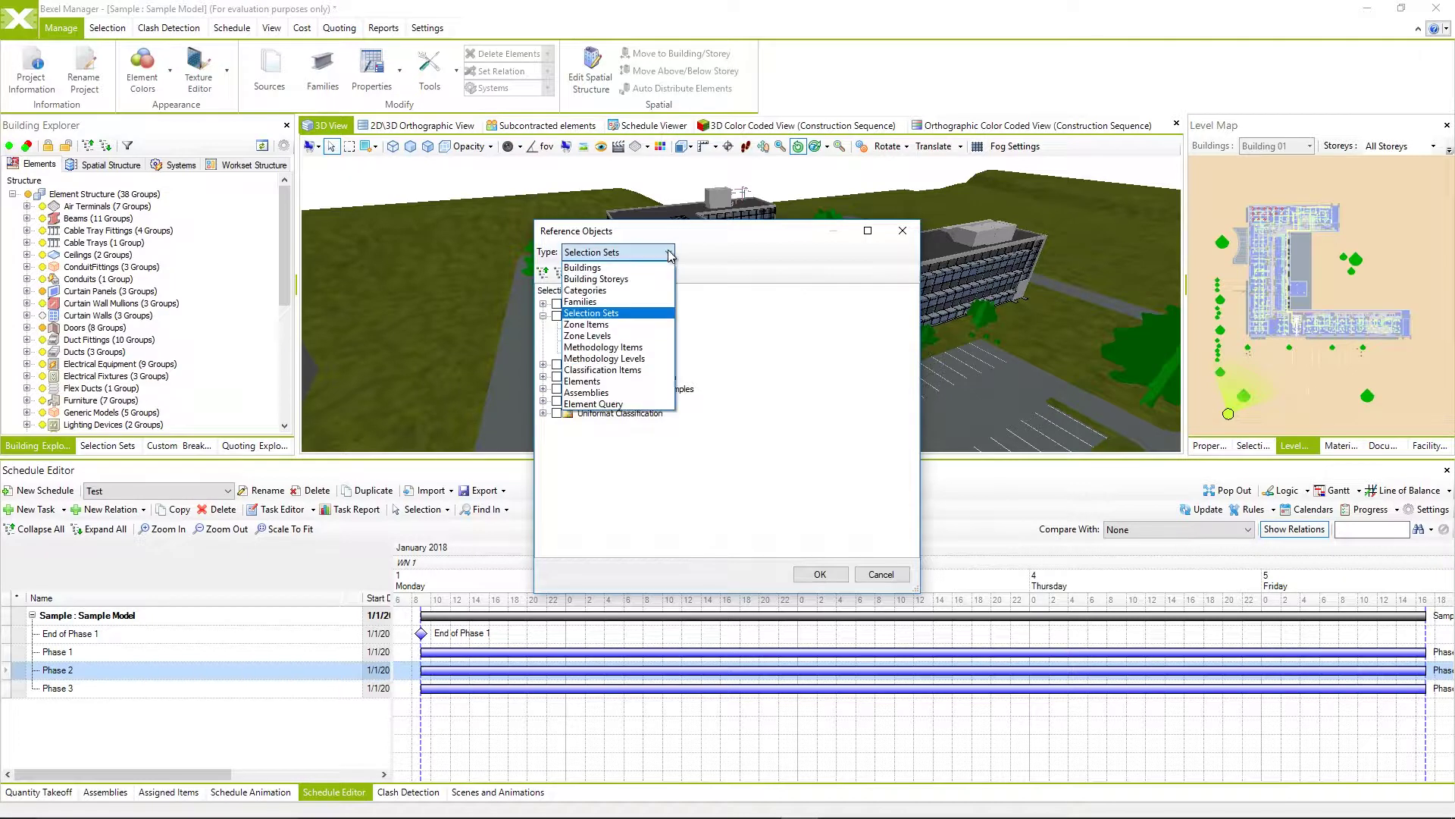
pyautogui.click(596, 279)
pyautogui.click(559, 274)
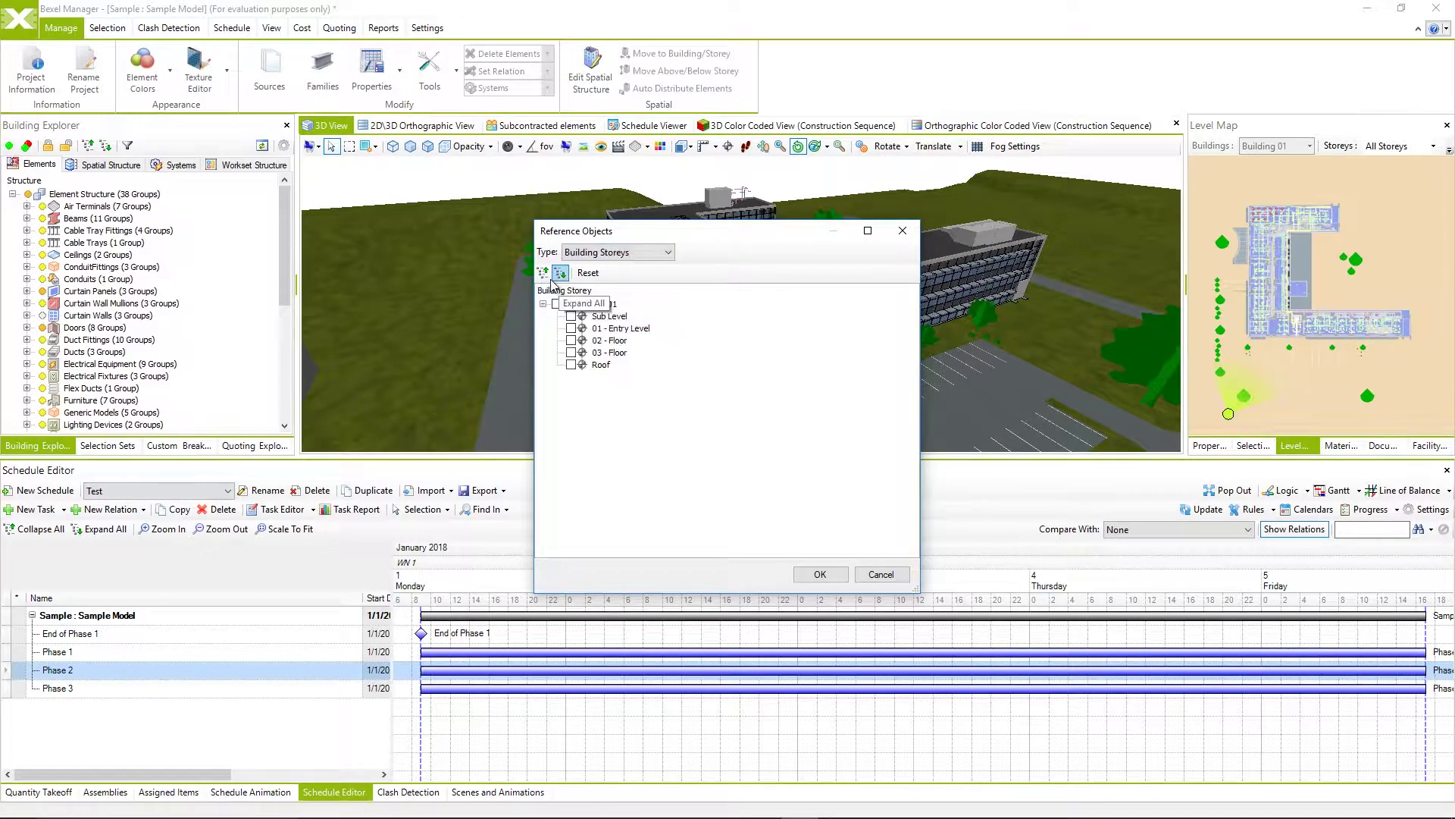
pyautogui.click(557, 304)
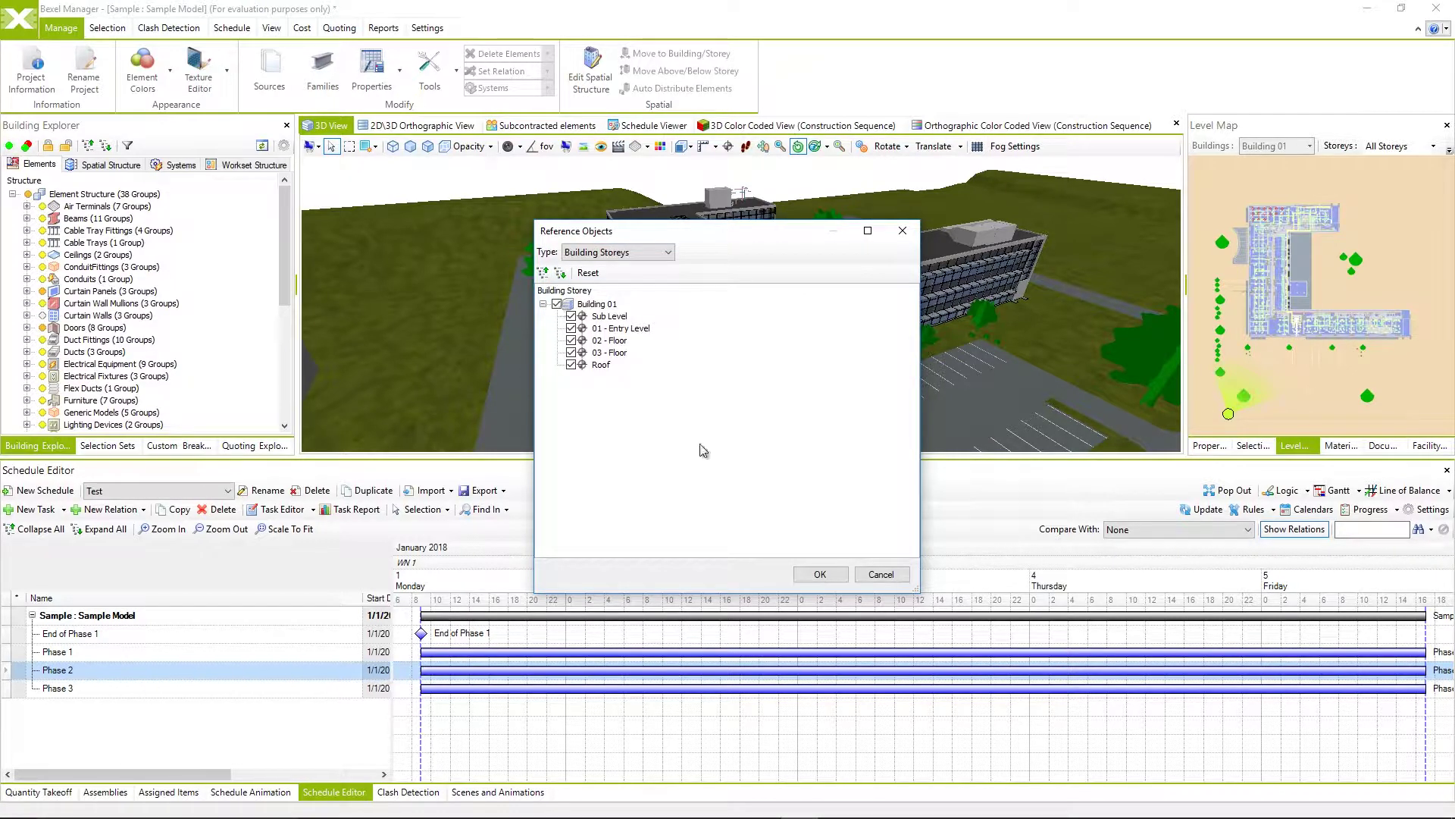
pyautogui.click(820, 574)
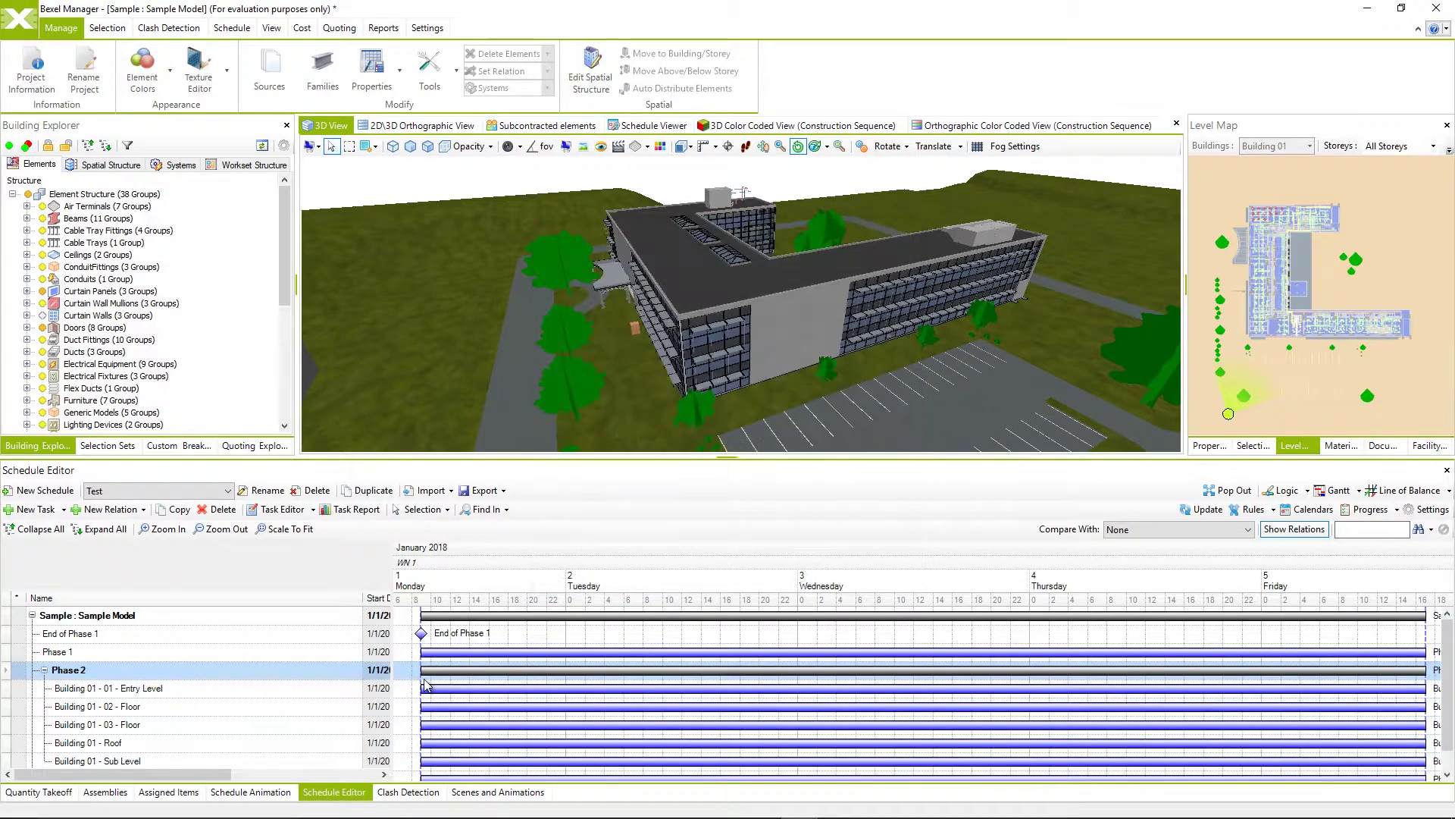
# - Select Phase 1 and Phase 3 together as parent tasks
pyautogui.scroll(-1, 317, 688)
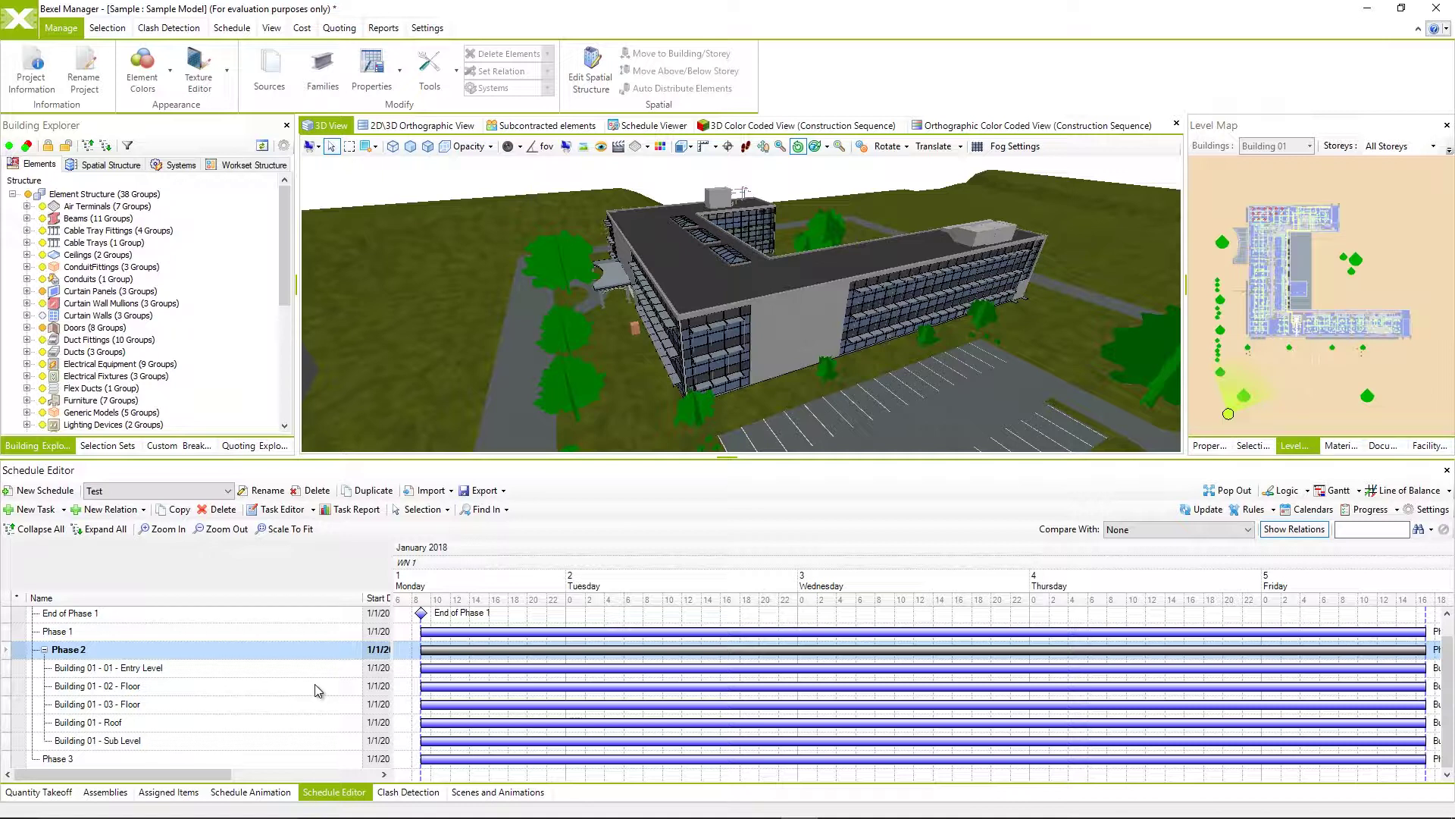
pyautogui.click(174, 634)
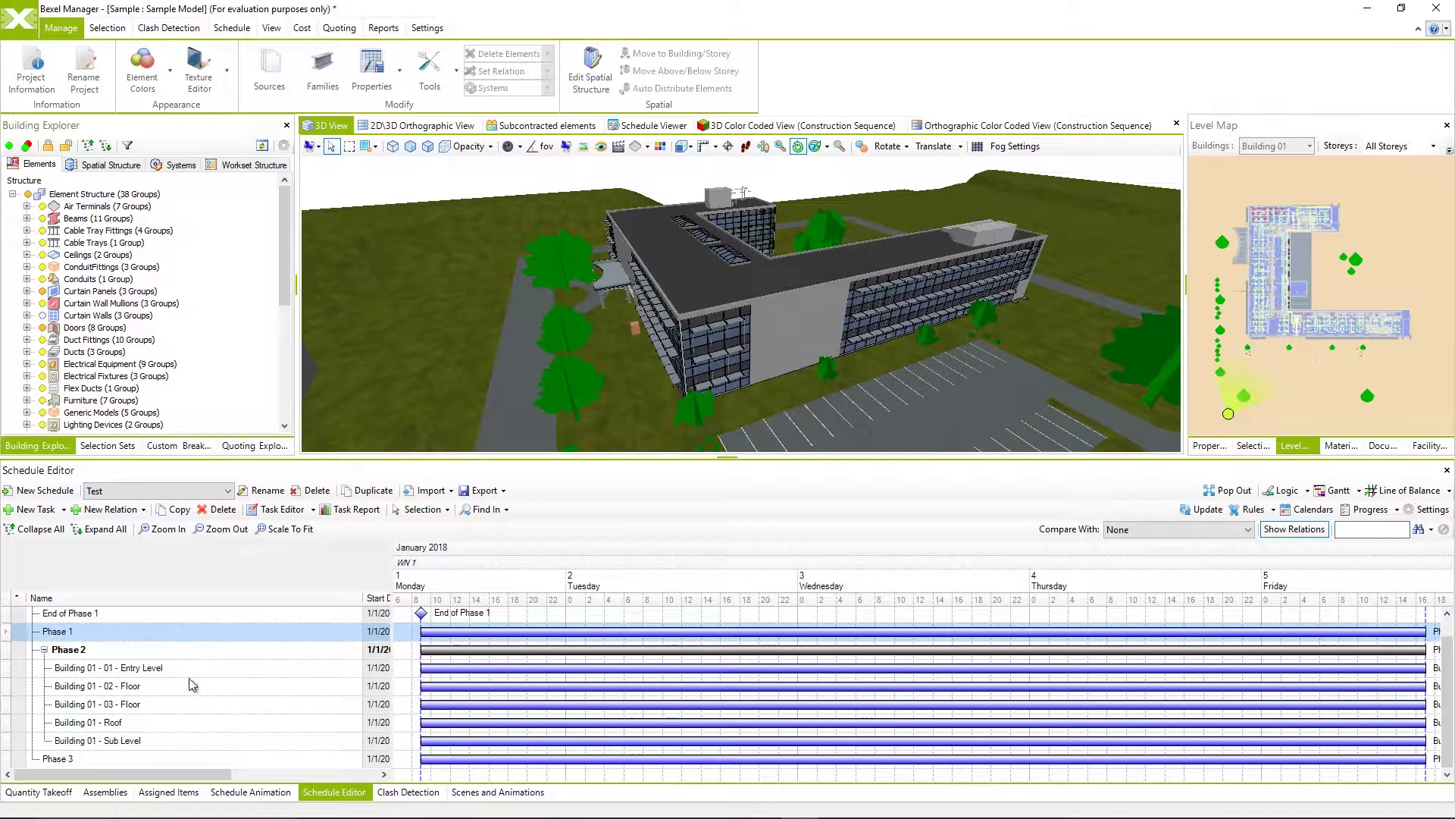
pyautogui.keyDown('ctrl'); pyautogui.click(85, 758); pyautogui.keyUp('ctrl')
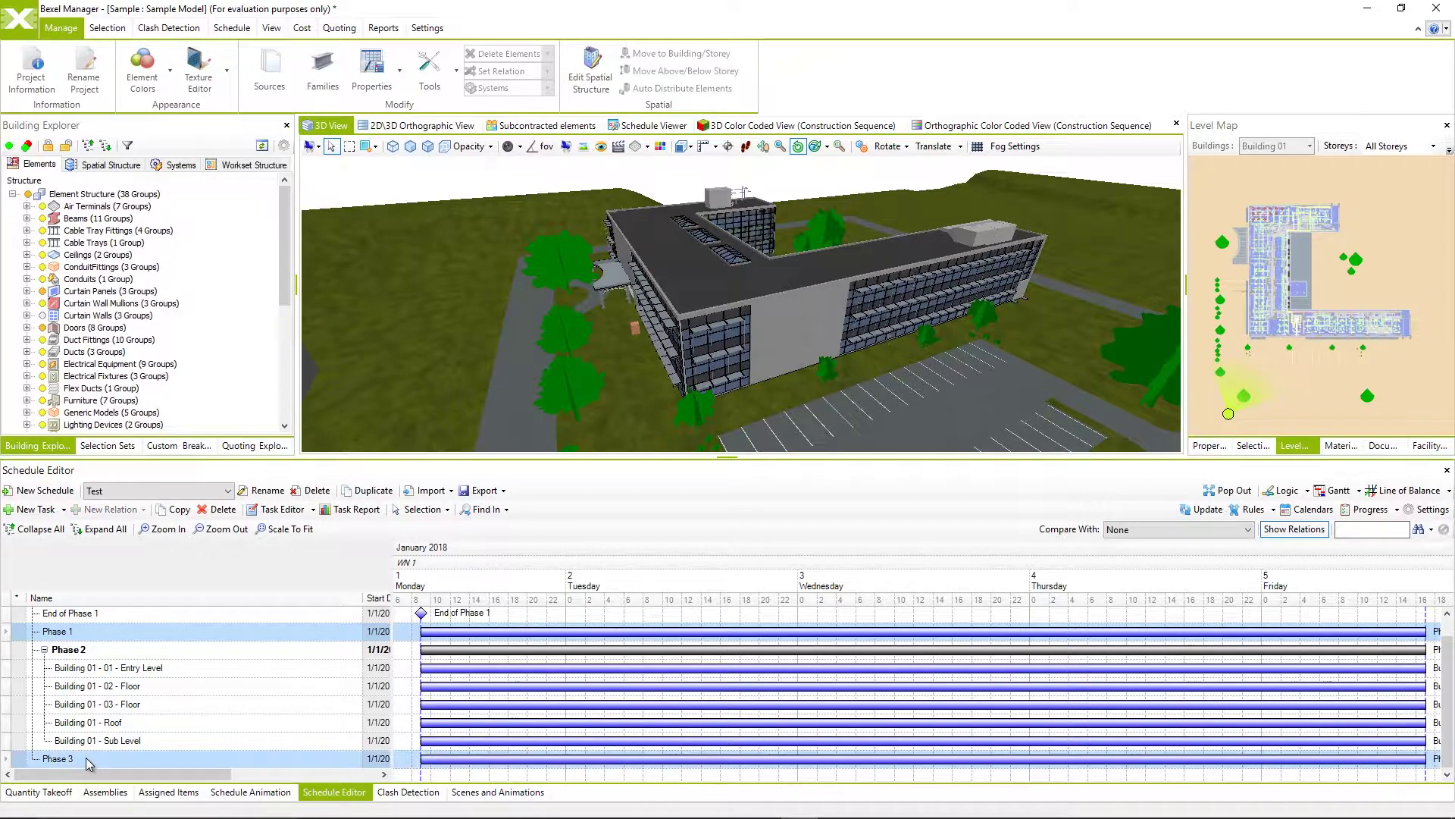
# - Link Building 01's storeys (Entry Level, 02 Floor, 03 Floor, Roof, Sub Level) under both phases
pyautogui.click(65, 509)
pyautogui.click(68, 561)
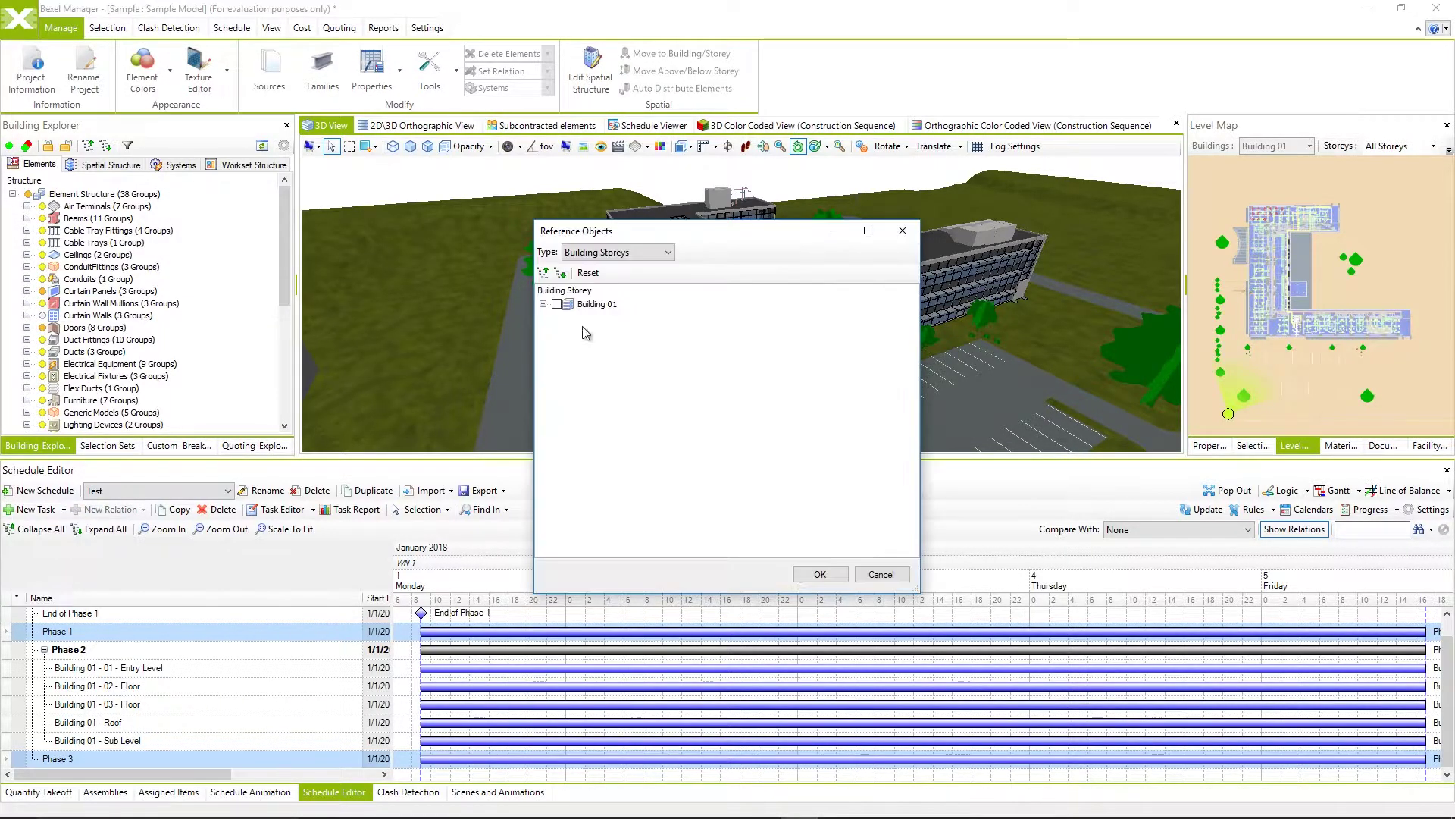
pyautogui.click(544, 304)
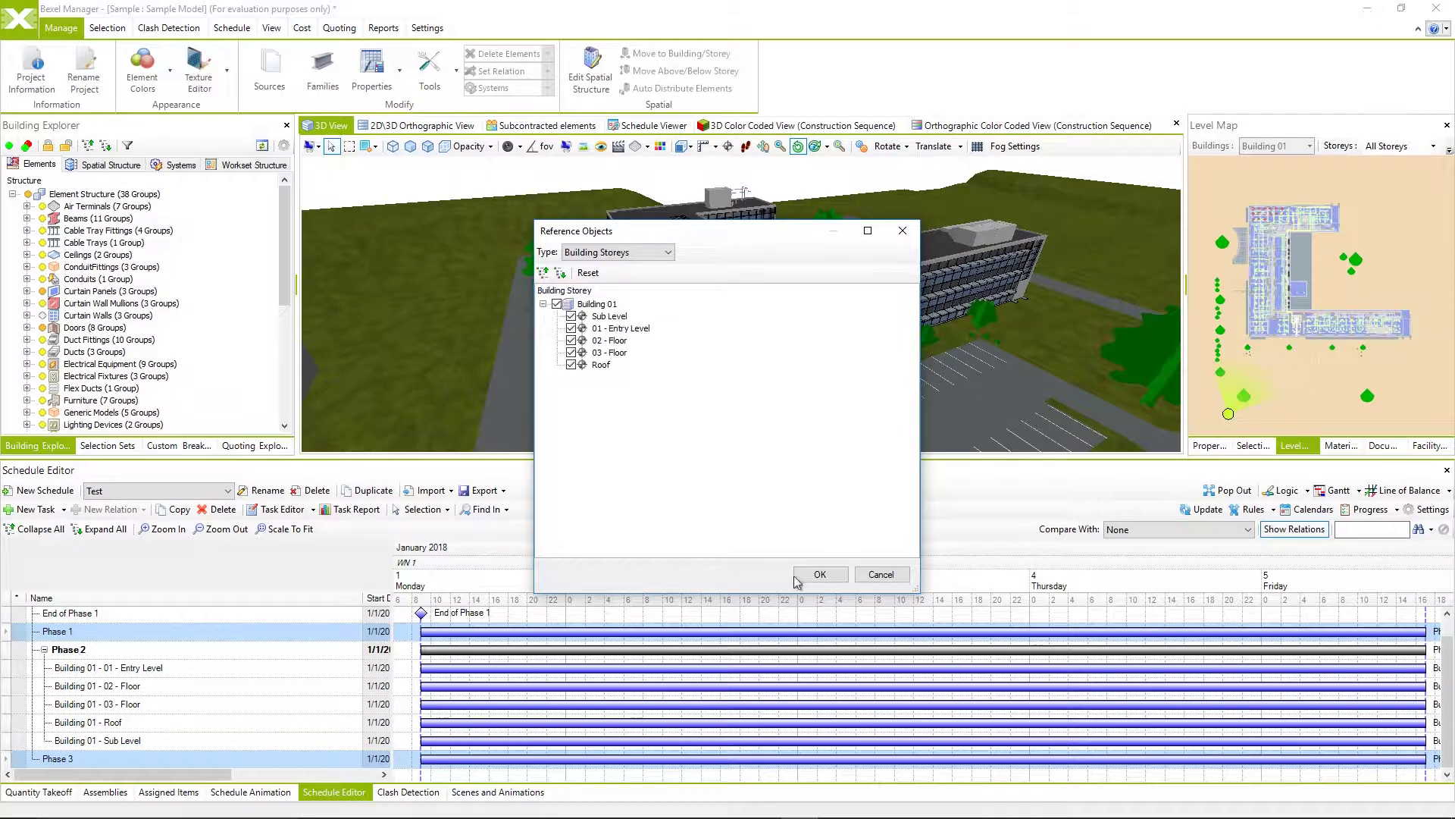
pyautogui.click(825, 575)
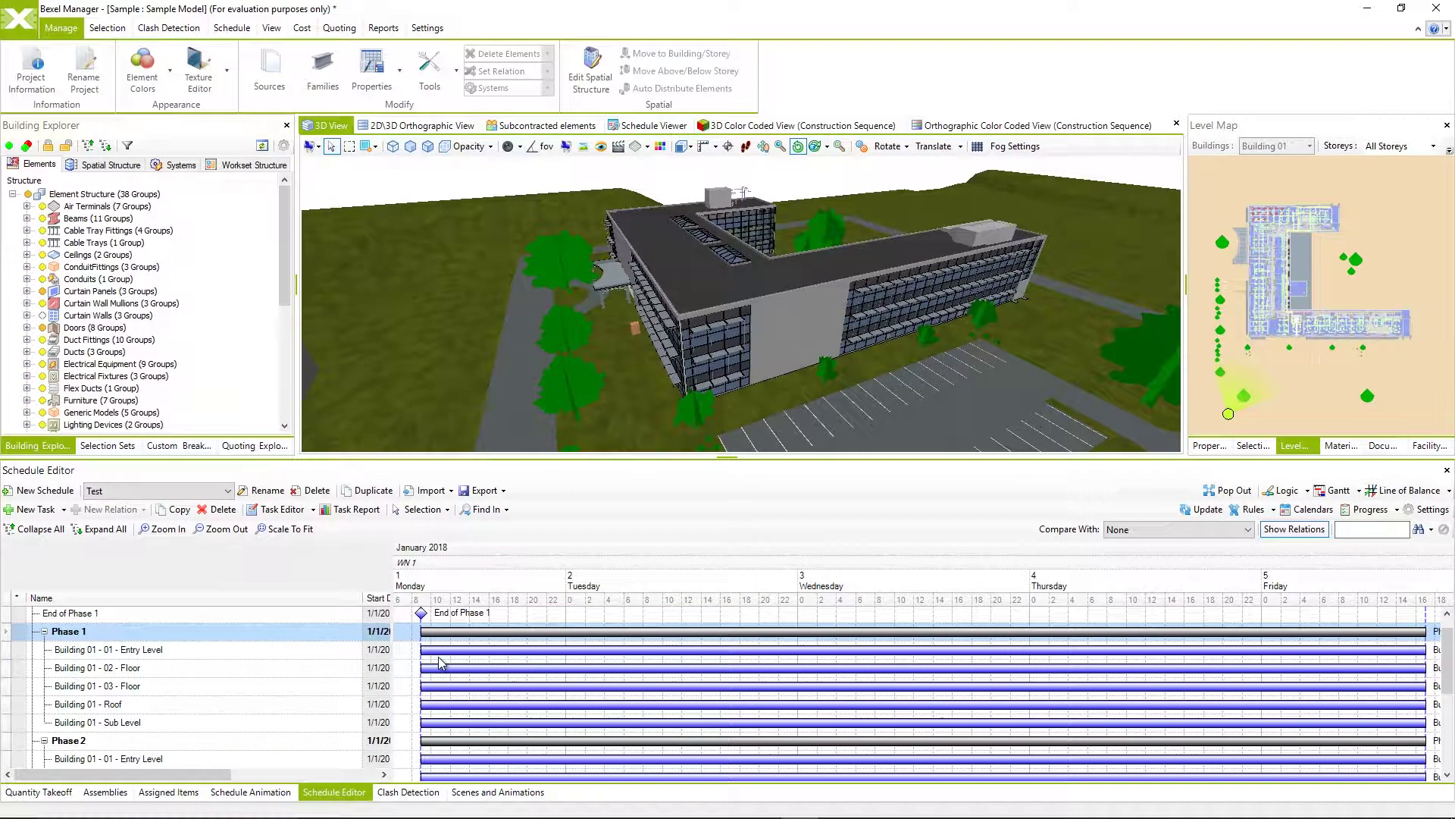
pyautogui.scroll(-1, 305, 649)
pyautogui.scroll(-3, 305, 648)
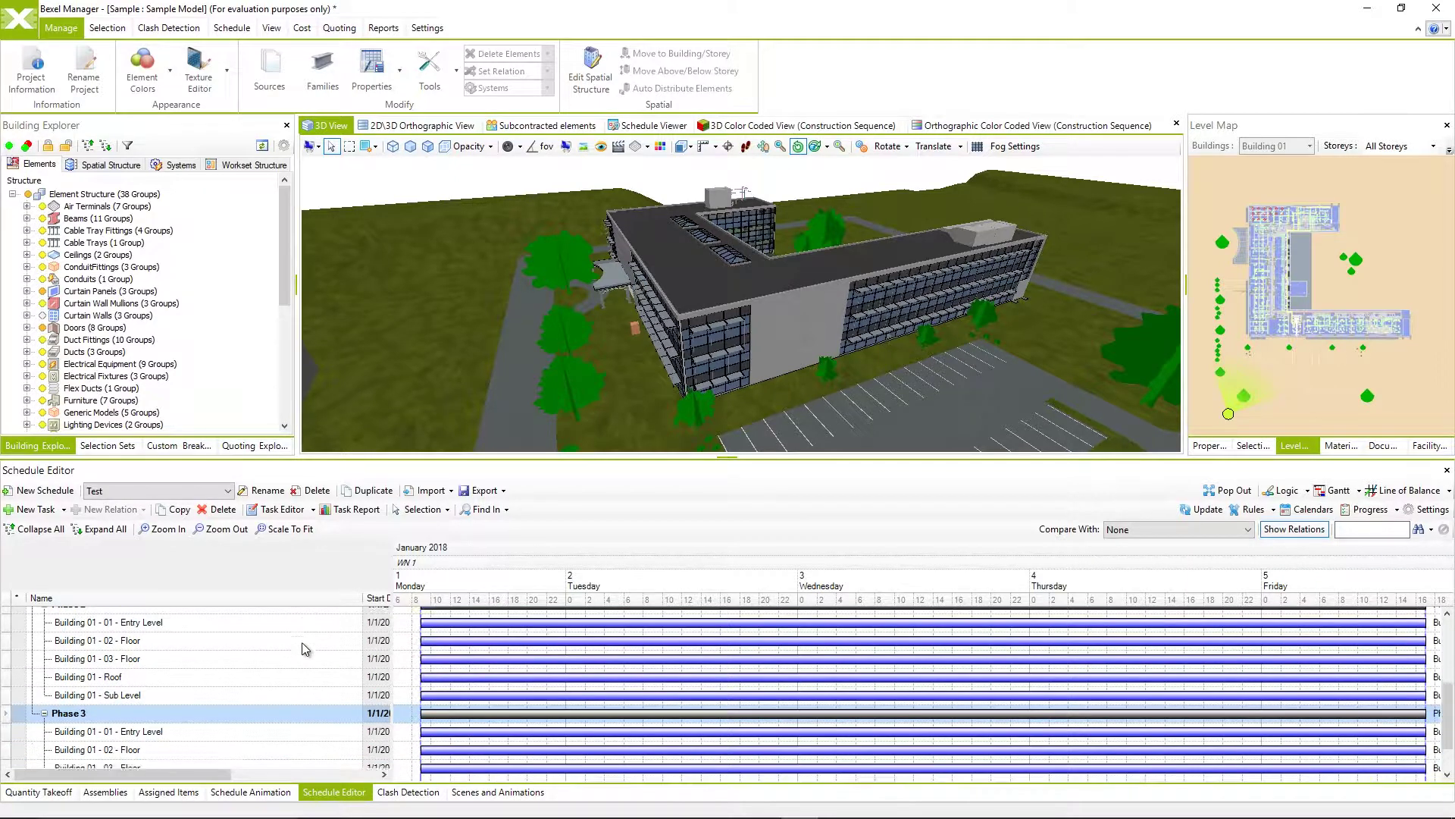